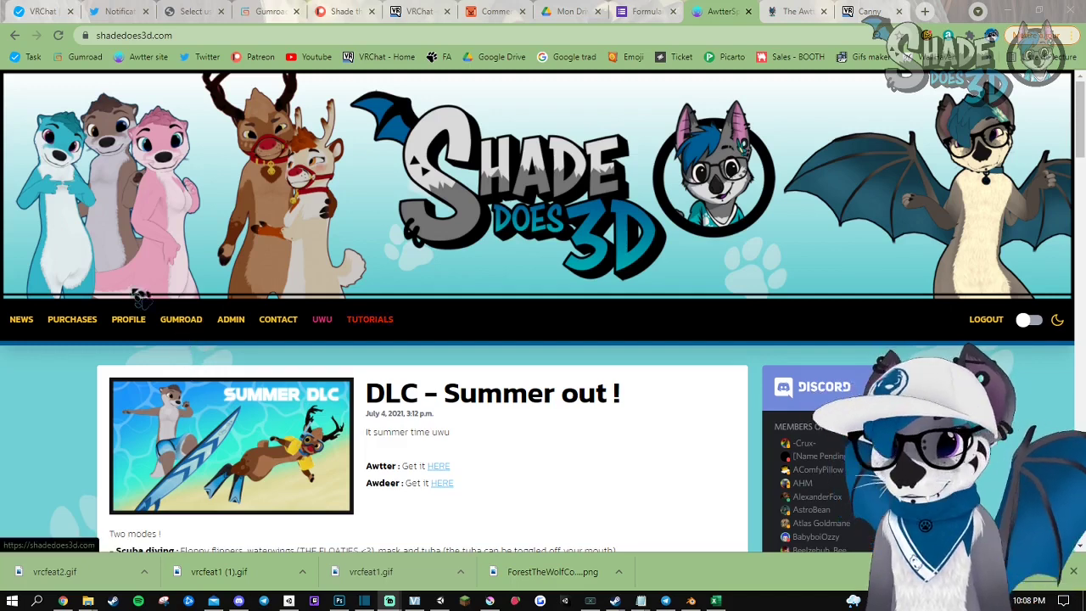
# Step: Show the base Awtter model's downloads under Purchases, then move to the Awtter Gumroad tab
pyautogui.click(78, 321)
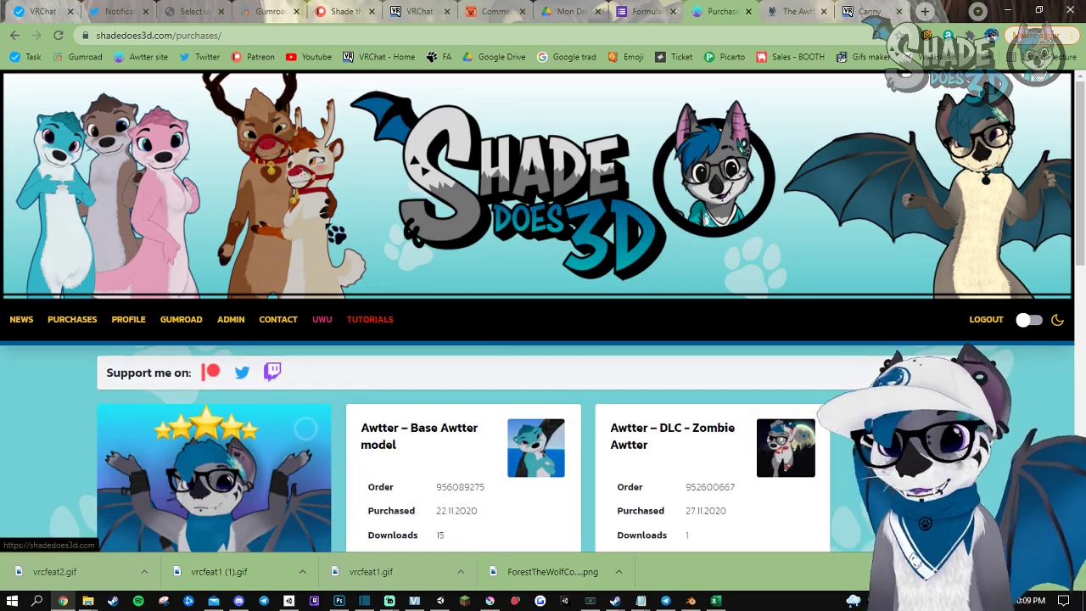
pyautogui.scroll(-3, 340, 220)
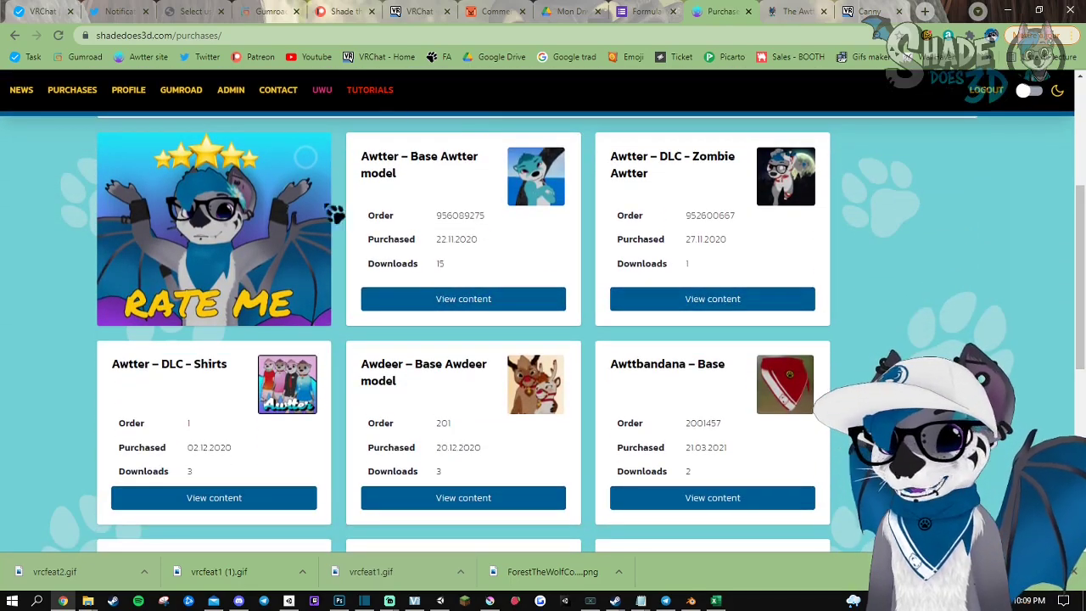
pyautogui.click(434, 297)
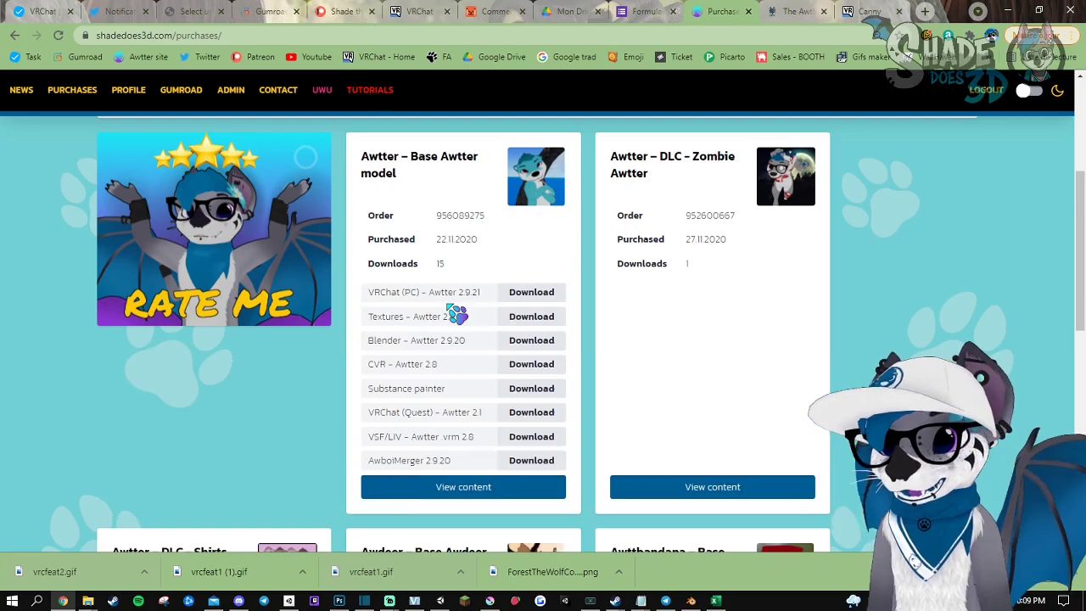
pyautogui.scroll(-1, 458, 322)
pyautogui.scroll(1, 458, 340)
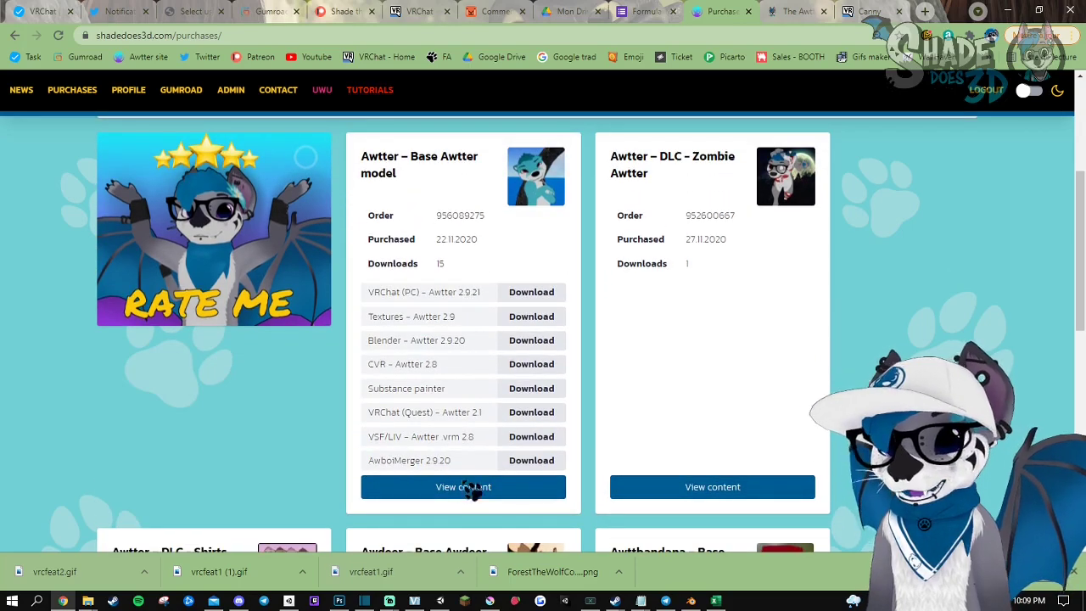
pyautogui.hotkey('ctrl', 'Tab')
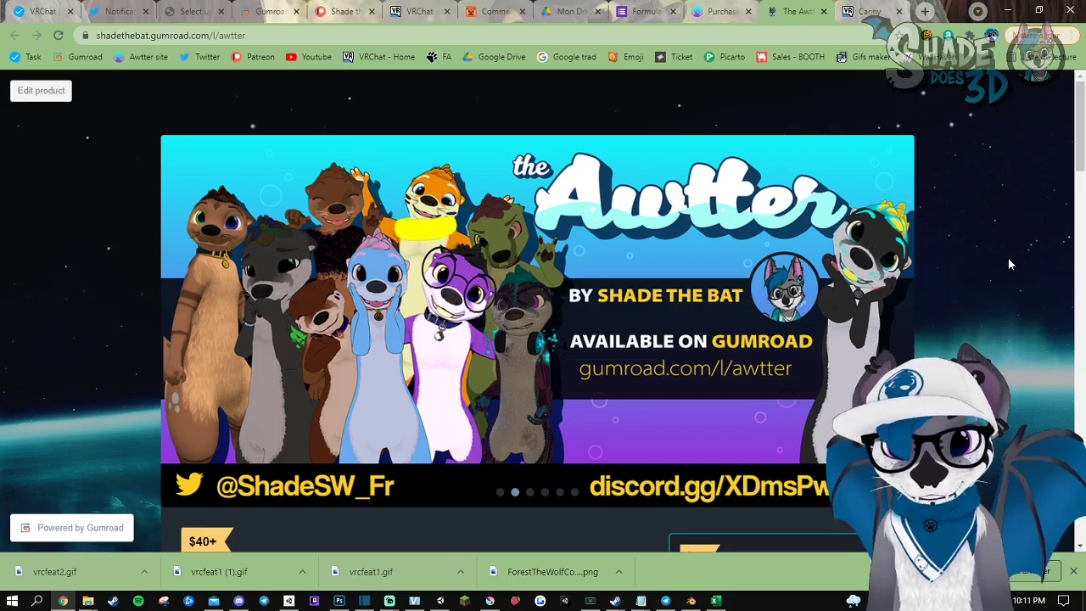
# Step: Scroll the Awtter Gumroad listing to review its DLC tiers and purchase info
pyautogui.scroll(-3, 1008, 257)
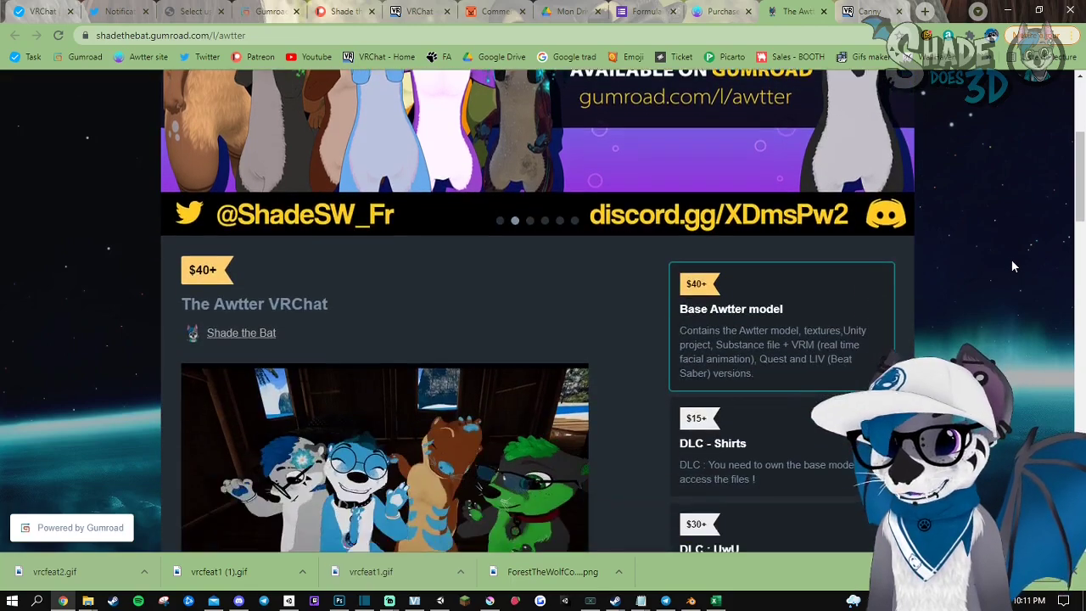
pyautogui.scroll(-1, 1010, 246)
pyautogui.scroll(-2, 848, 255)
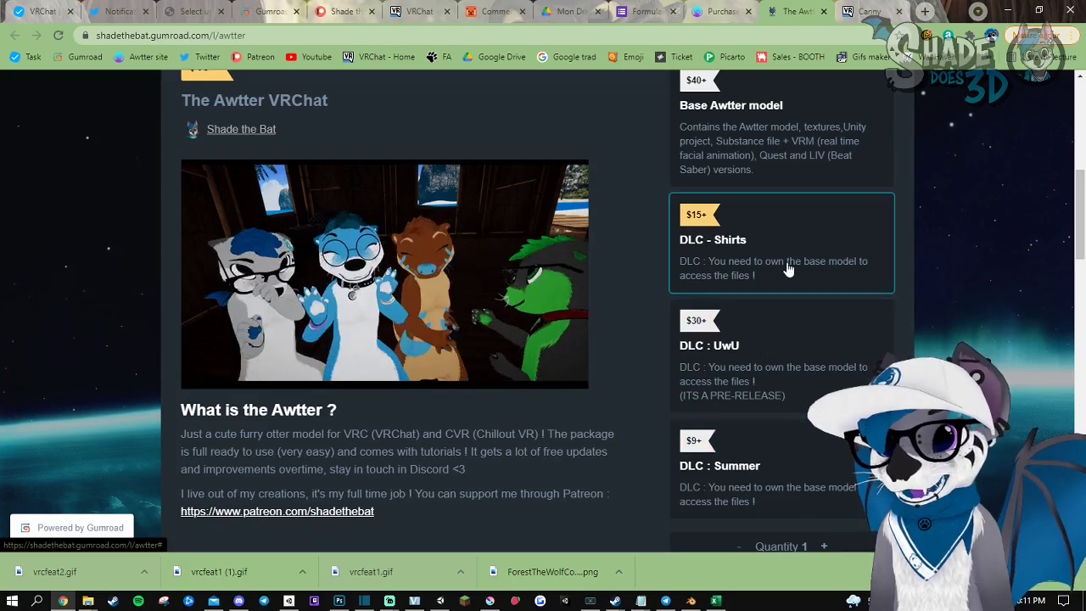
pyautogui.scroll(-3, 918, 270)
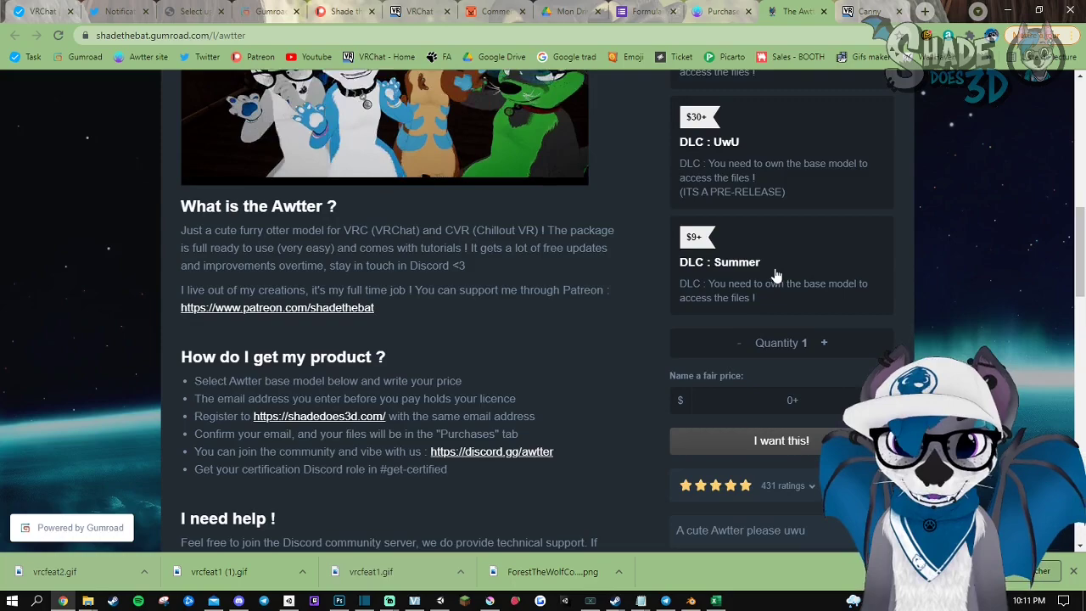
pyautogui.scroll(4, 775, 276)
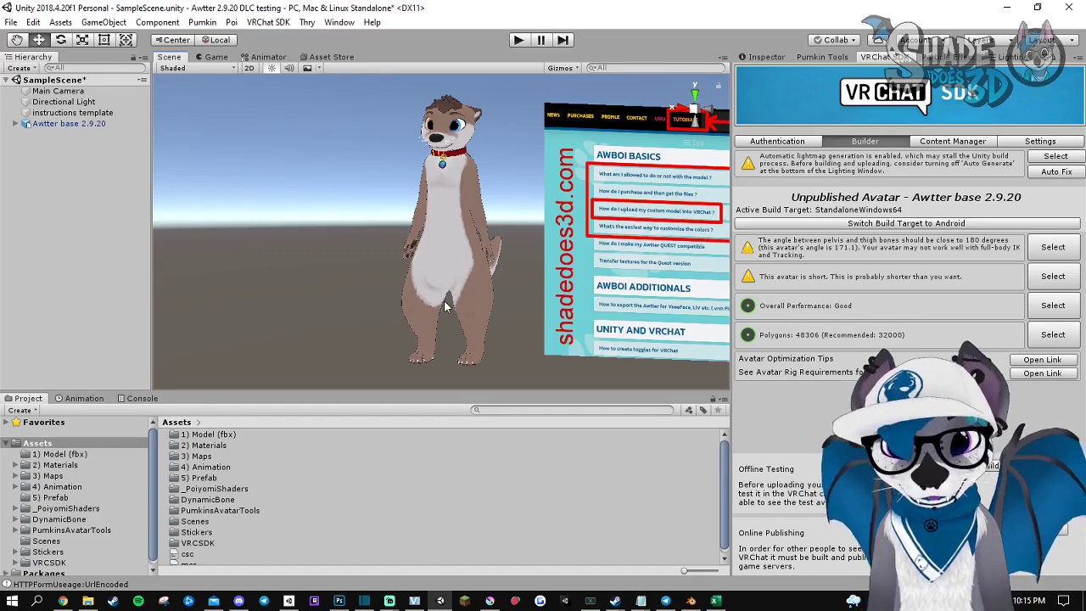
# Step: Browse VRCSDK, then open DynamicBone to list its Demo, Scripts and ReadMe
pyautogui.click(46, 563)
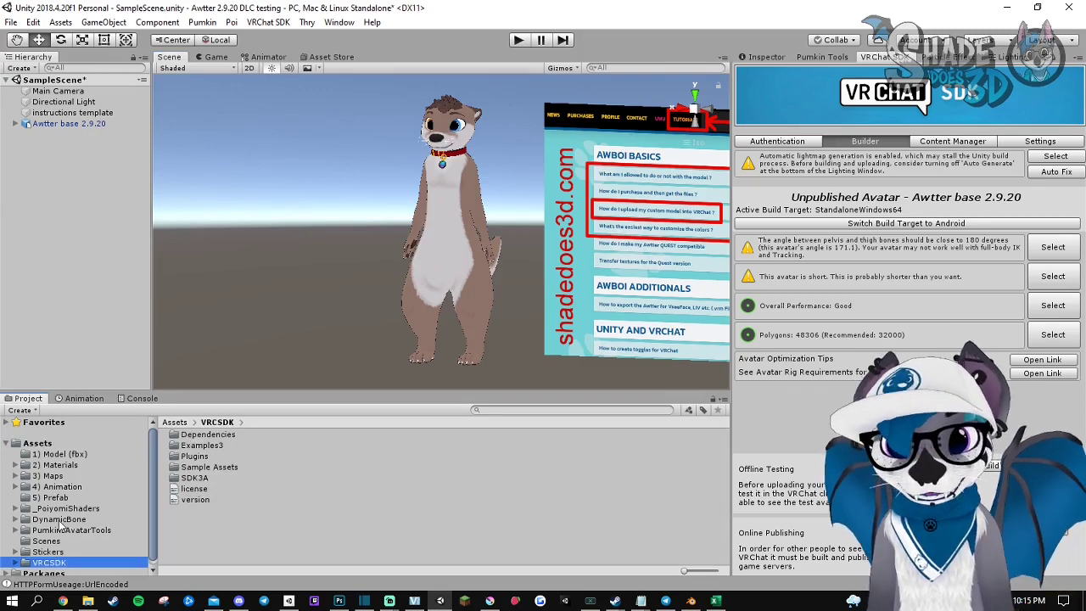
pyautogui.click(59, 520)
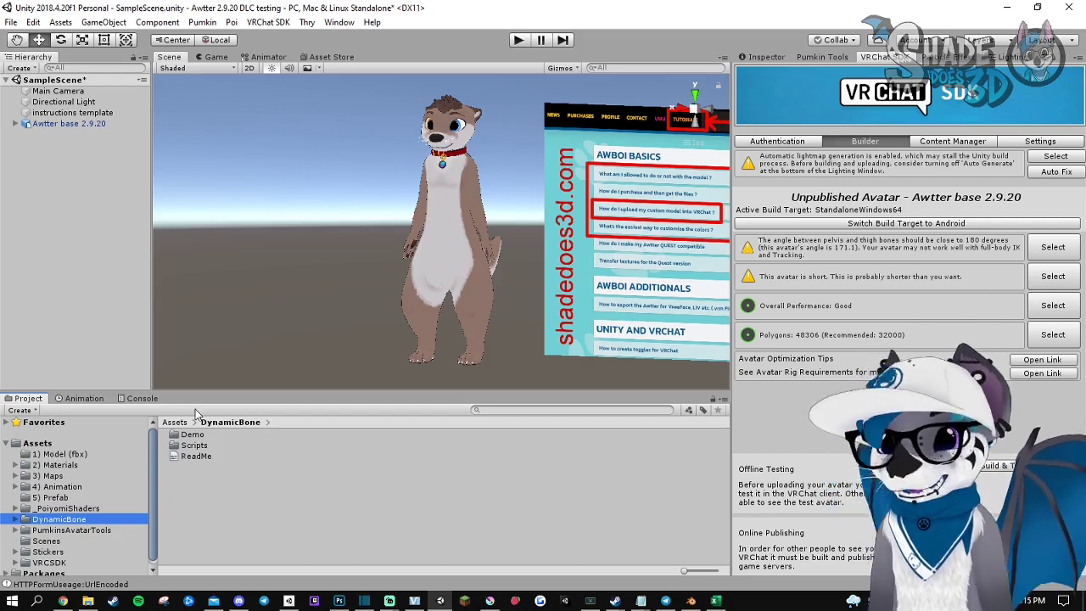
# Step: Import the Awboi merger 2.9.20 unitypackage into Assets
pyautogui.click(89, 600)
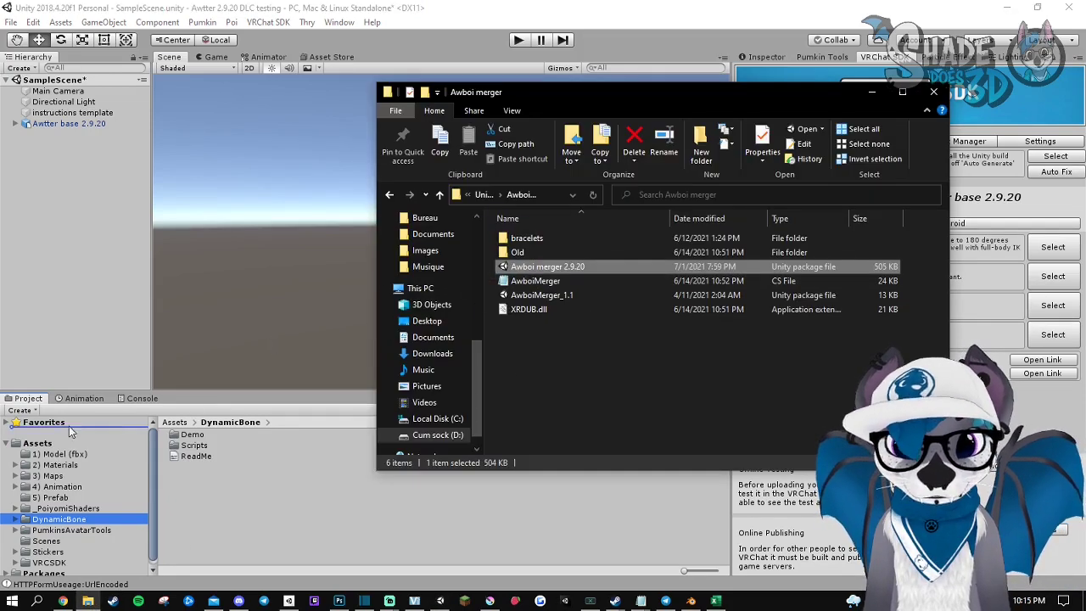
pyautogui.moveTo(72, 433); pyautogui.dragTo(51, 445)
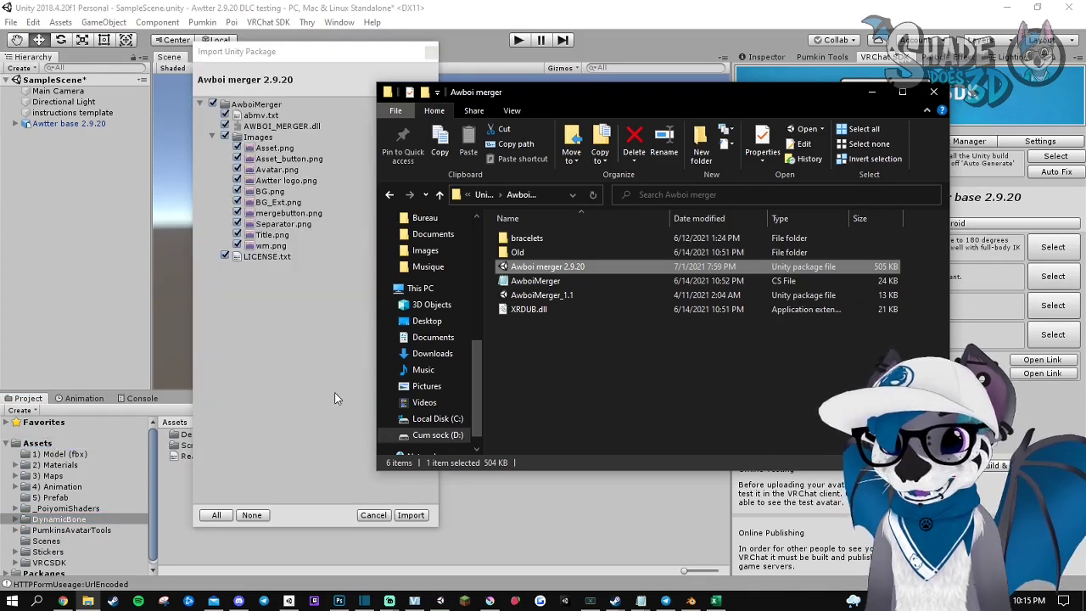
pyautogui.click(410, 516)
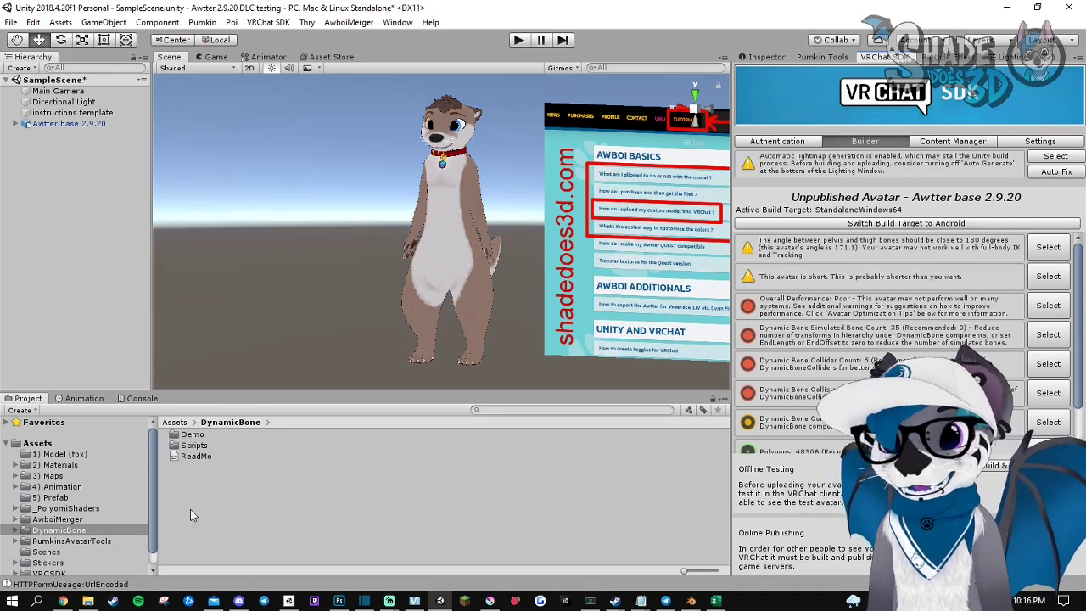
# Step: Import the Awtter Shirts 2.9.20 DLC package into Assets
pyautogui.click(88, 602)
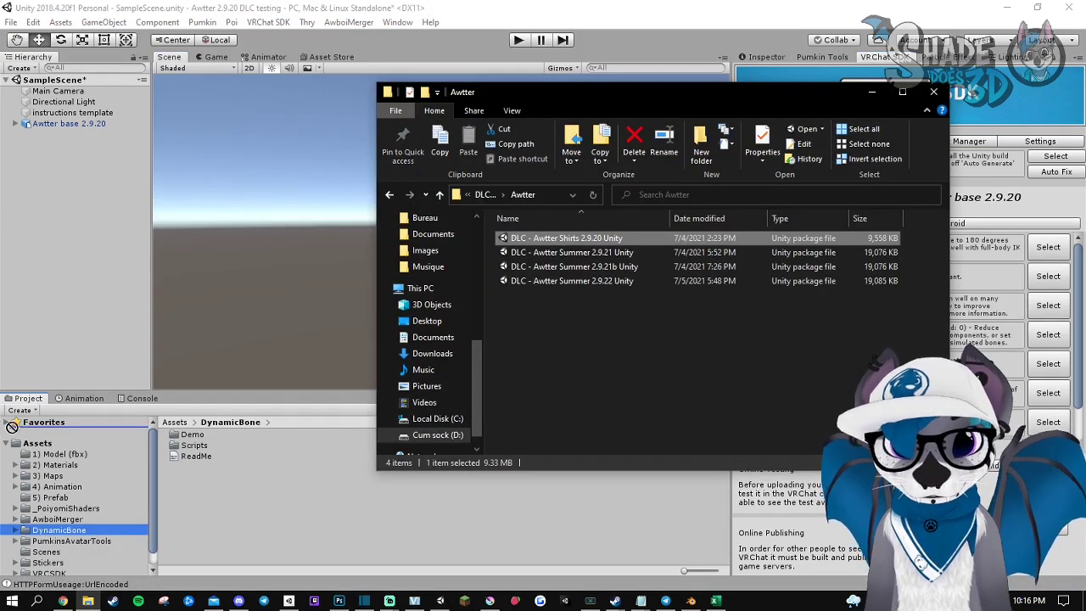
pyautogui.moveTo(196, 268); pyautogui.dragTo(46, 450)
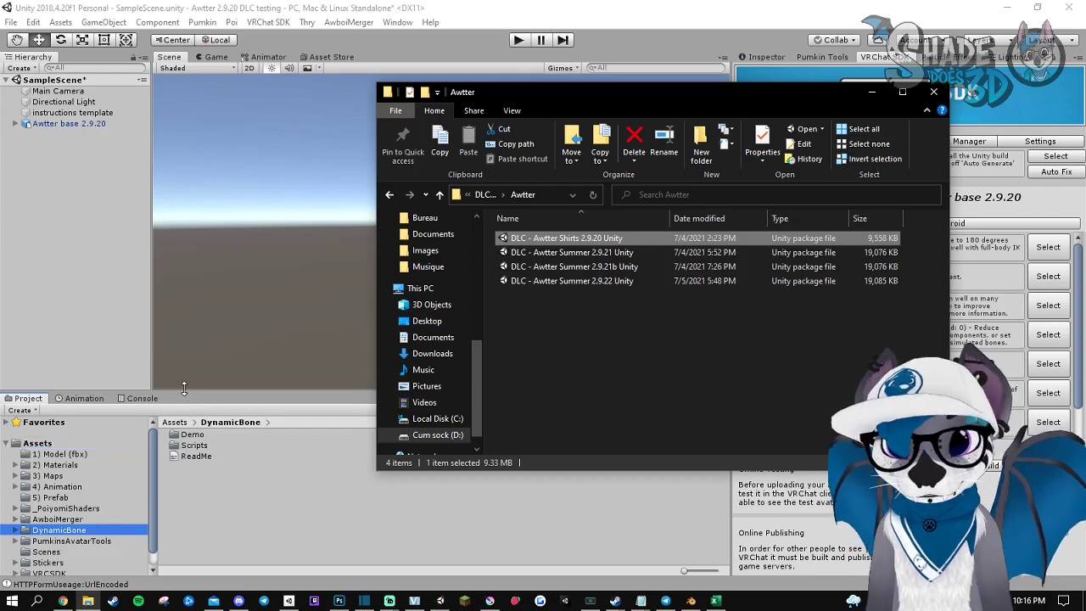
pyautogui.click(411, 516)
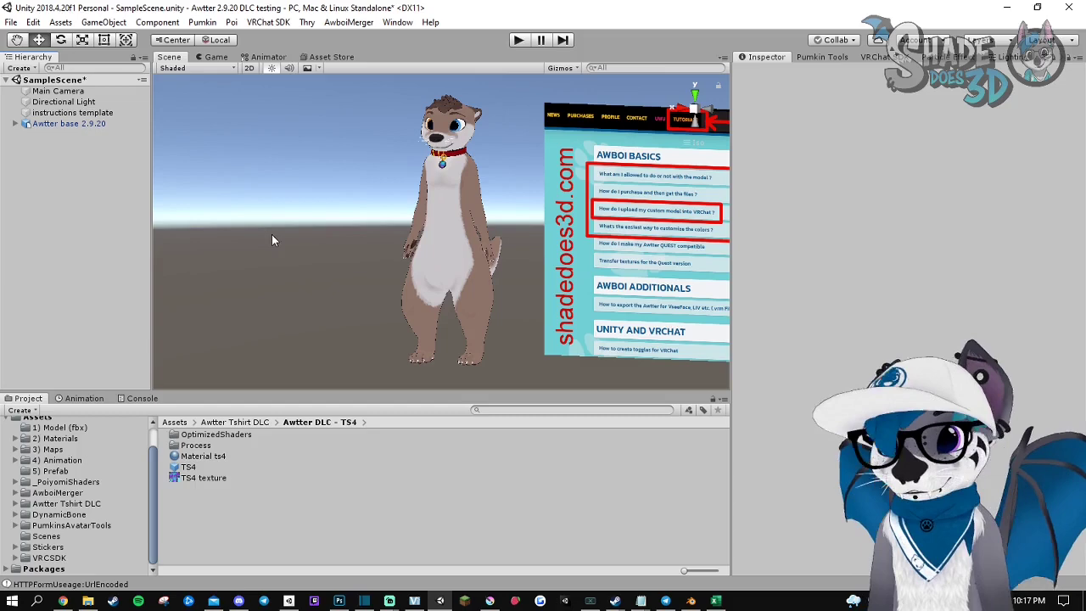
# Step: Duplicate the Awtter base 2.9.20 avatar and deactivate the original
pyautogui.click(91, 128)
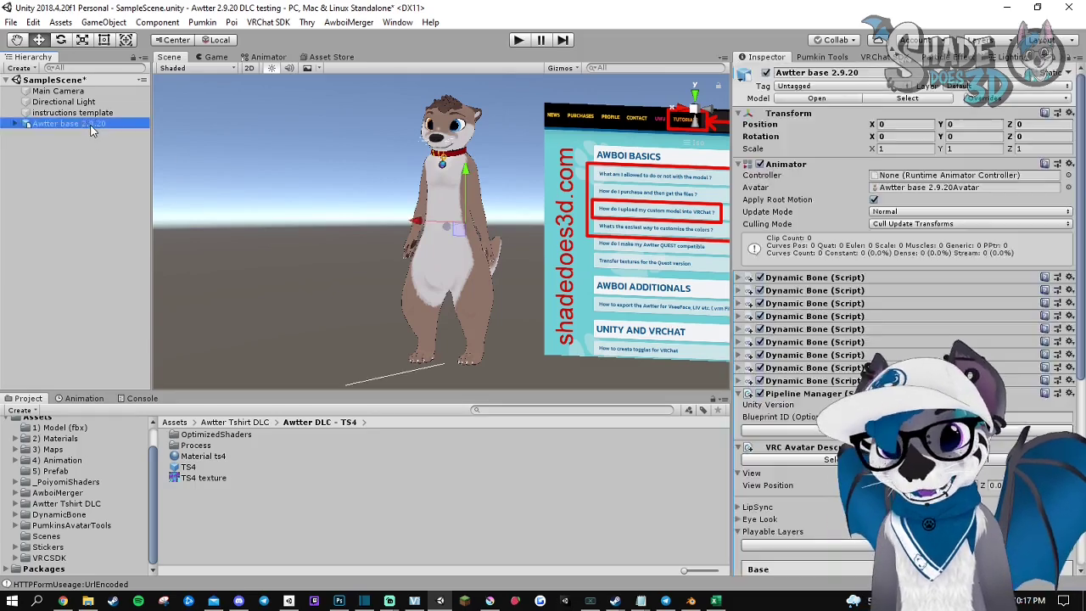
pyautogui.hotkey('ctrl', 'd')
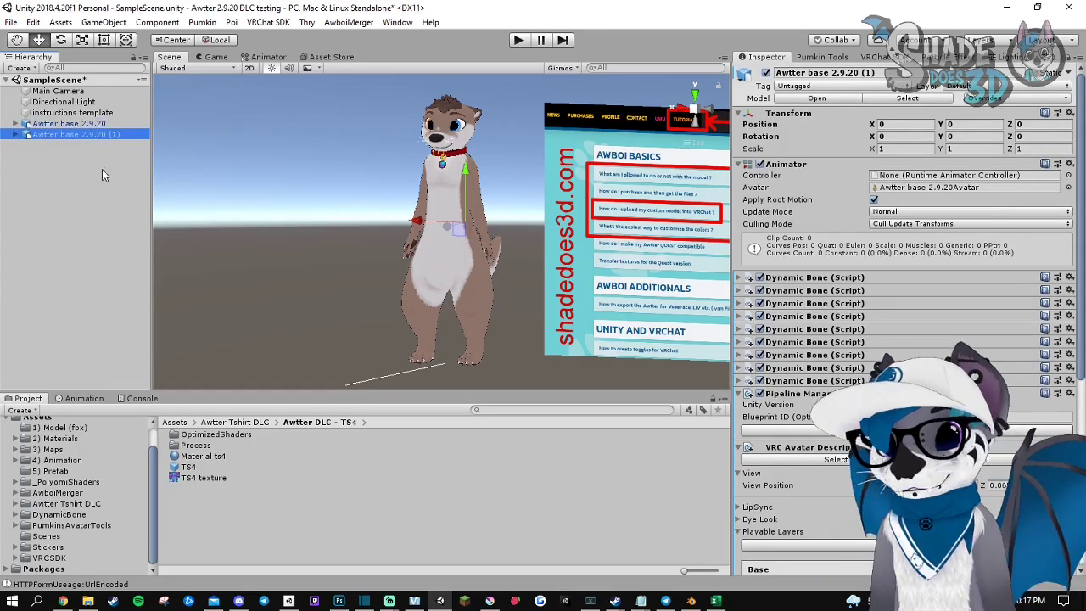
pyautogui.click(765, 72)
pyautogui.click(76, 255)
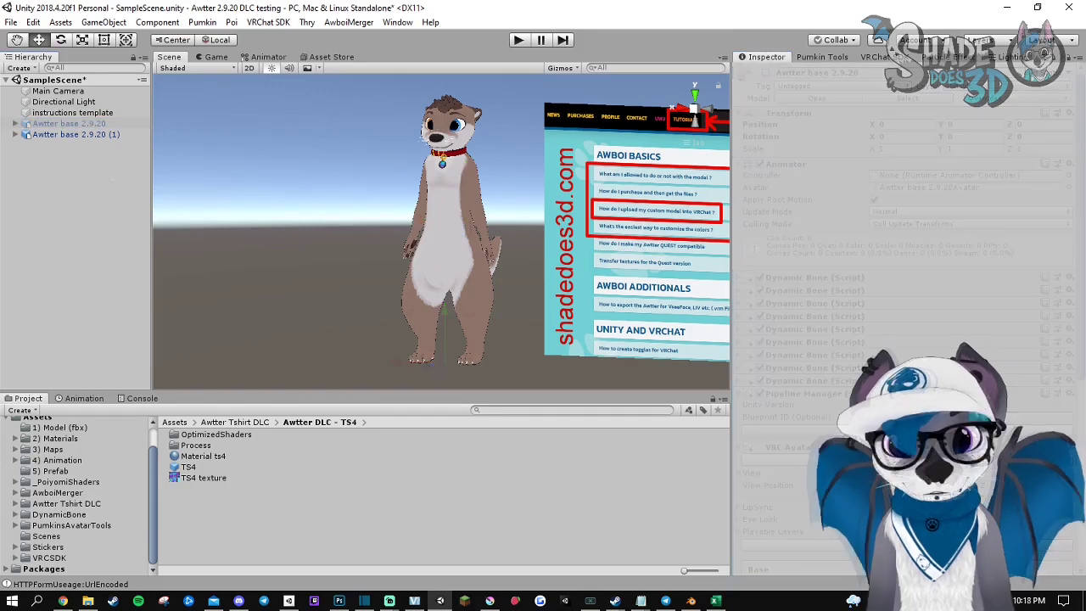
# Step: Place the TS4 shirt model from the Awtter DLC - TS4 folder into the scene
pyautogui.click(16, 504)
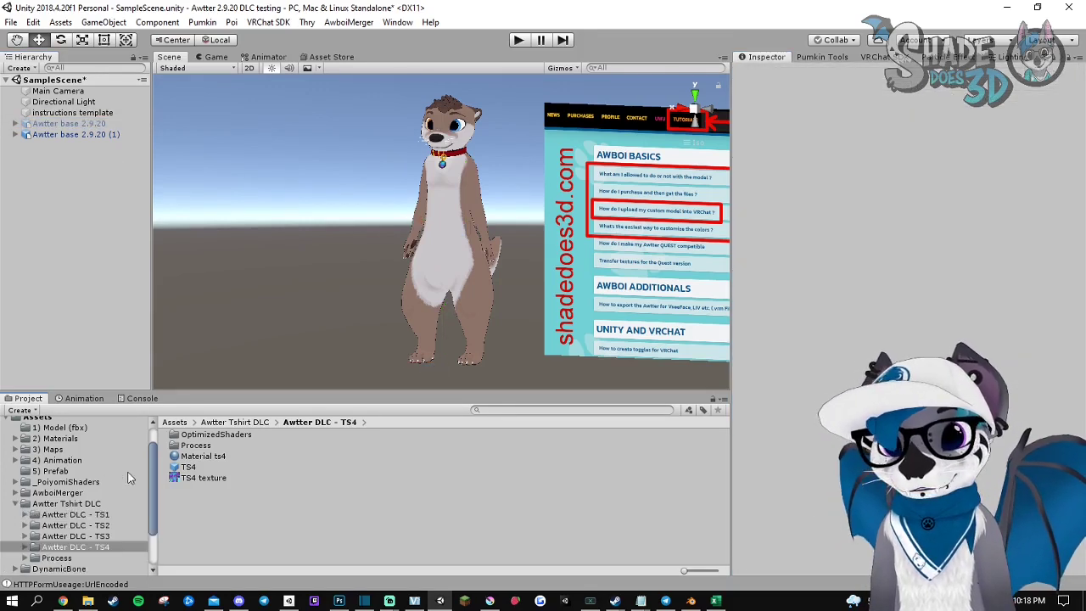
pyautogui.click(93, 548)
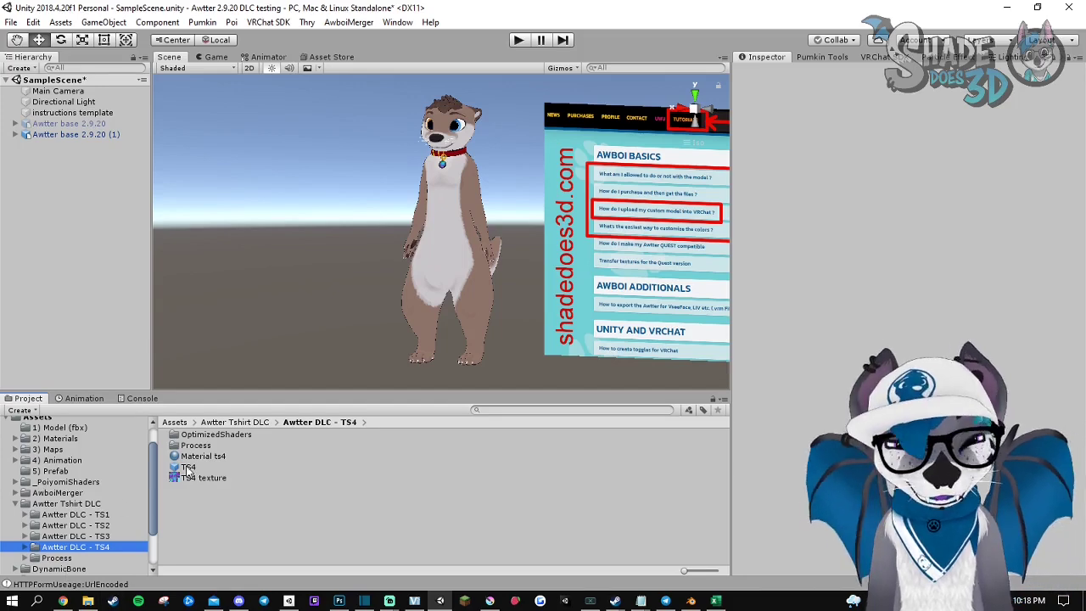
pyautogui.moveTo(190, 472); pyautogui.dragTo(52, 229)
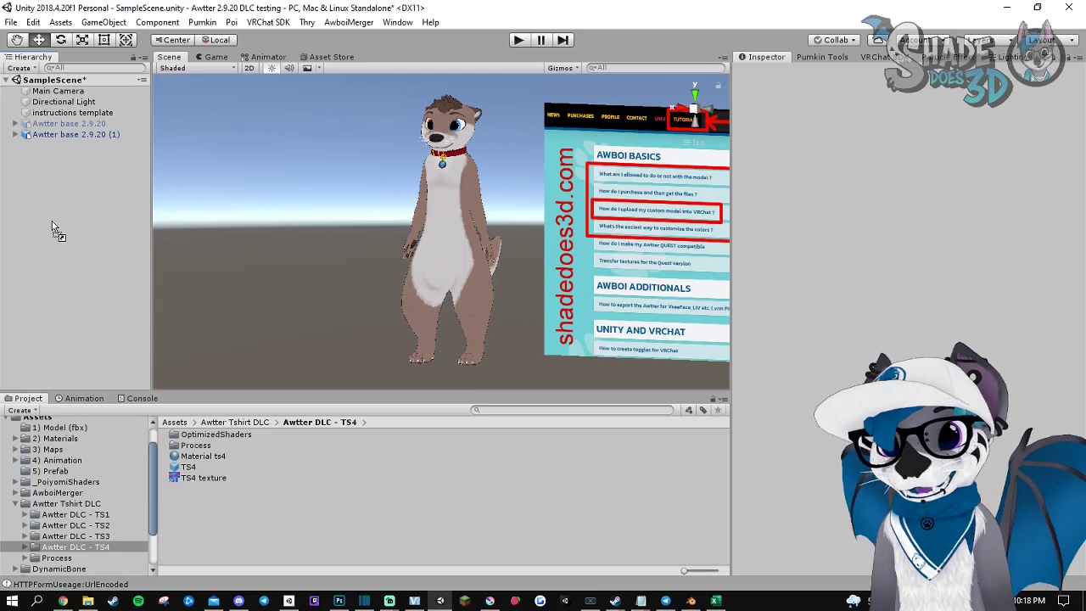
pyautogui.moveTo(53, 229); pyautogui.dragTo(53, 231)
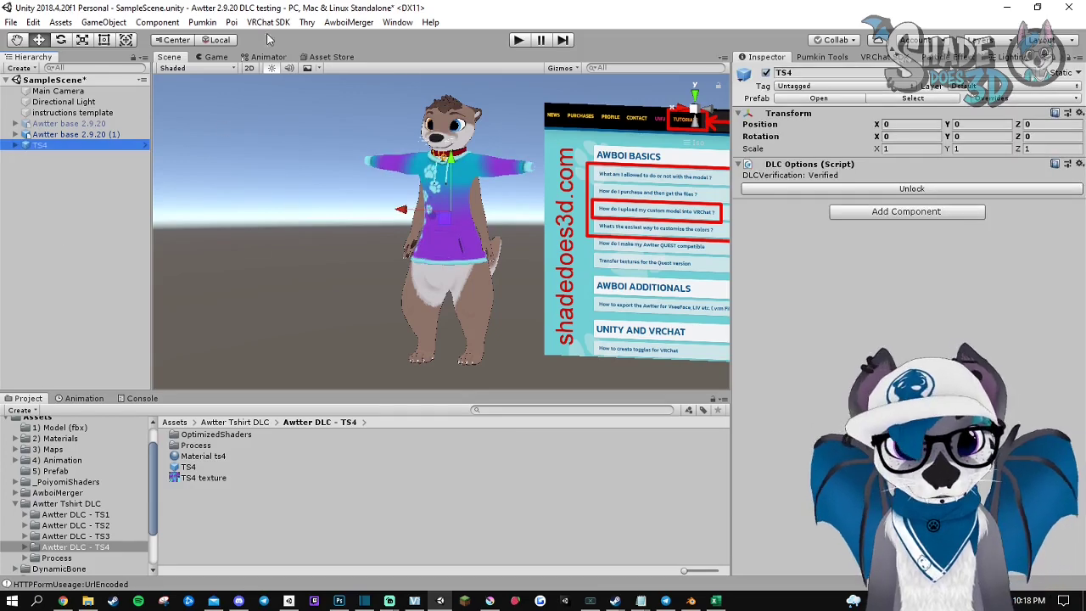
# Step: Merge TS4 onto the duplicated avatar with the Awboi Merger importer
pyautogui.click(348, 22)
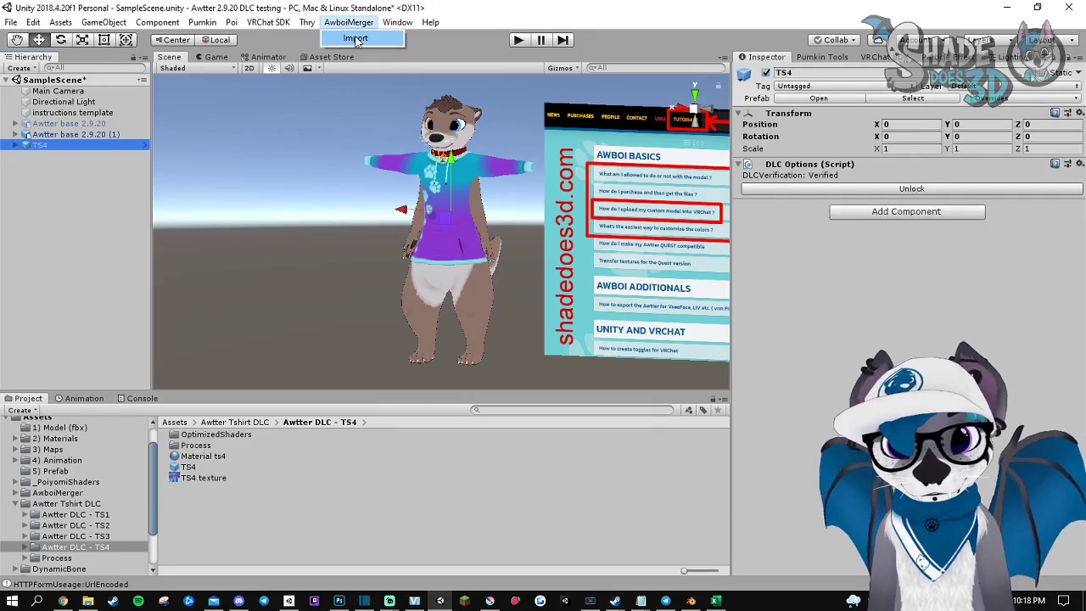
pyautogui.click(356, 39)
pyautogui.moveTo(51, 140); pyautogui.dragTo(484, 205)
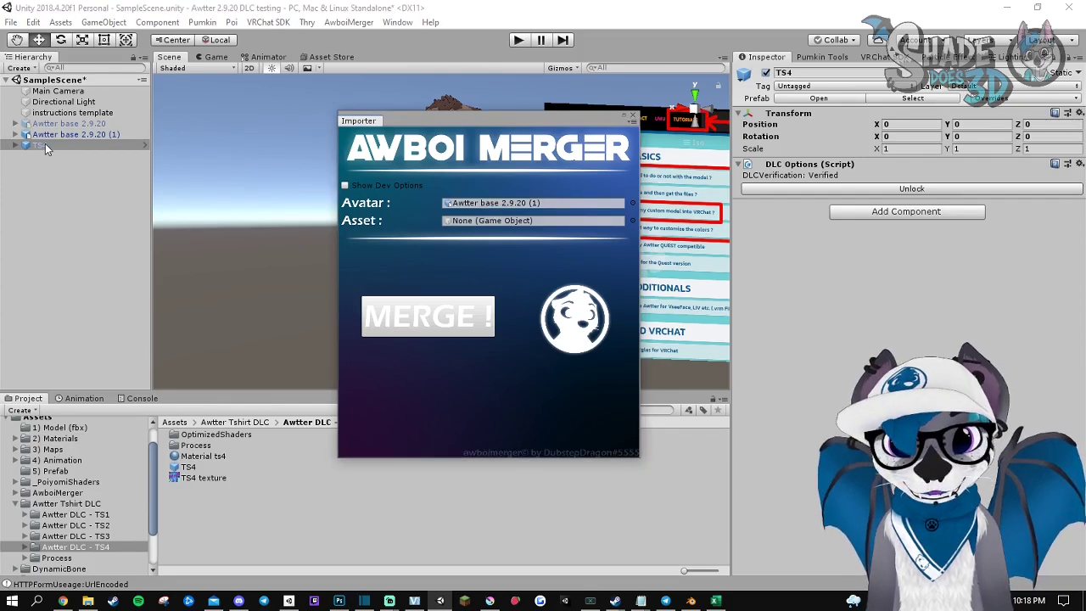
pyautogui.moveTo(46, 148); pyautogui.dragTo(473, 222)
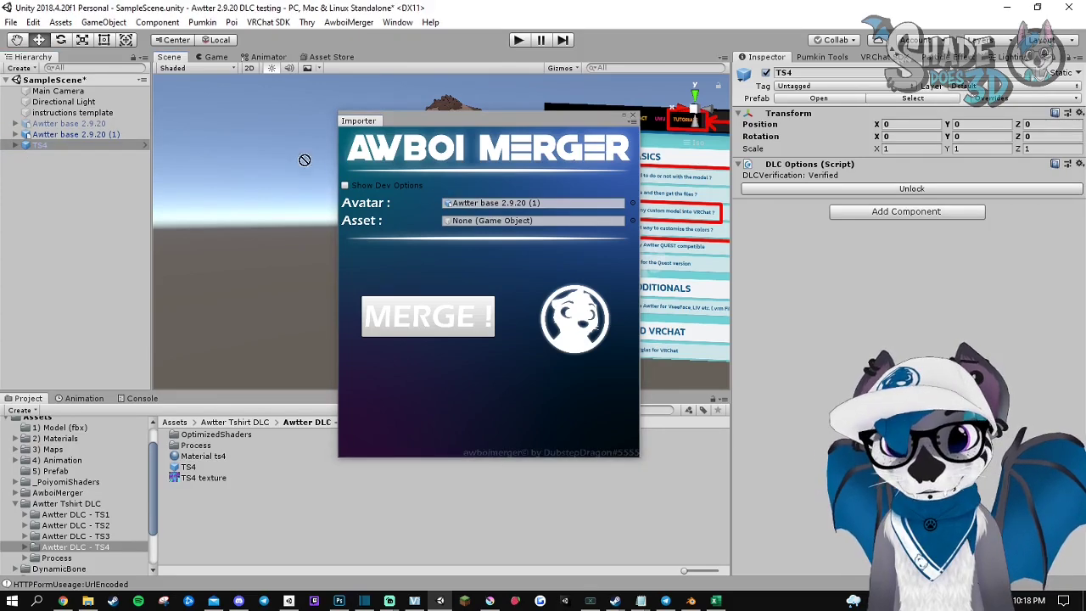
pyautogui.click(426, 317)
pyautogui.click(639, 333)
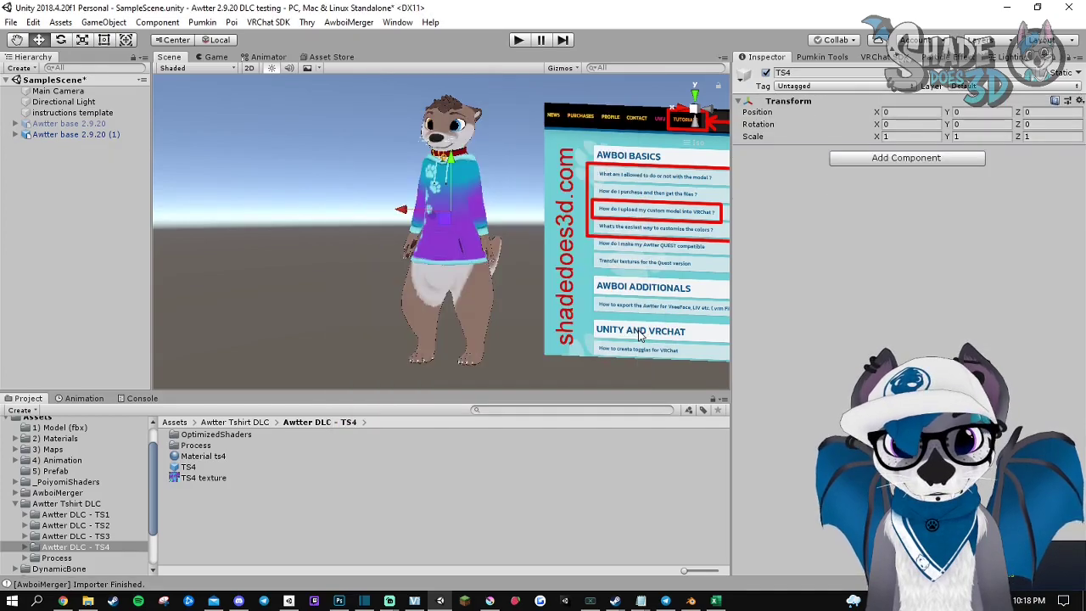
pyautogui.moveTo(628, 326)
pyautogui.keyDown('alt'); pyautogui.mouseDown()
pyautogui.moveTo(538, 248)
pyautogui.moveTo(475, 255)
pyautogui.mouseUp(); pyautogui.keyUp('alt')
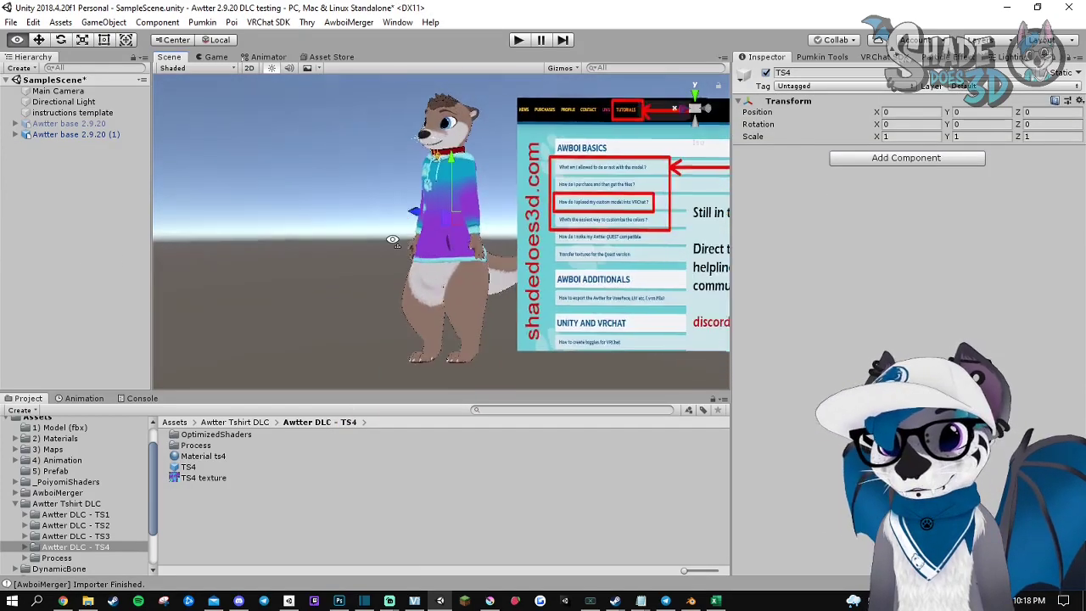
# Step: Select the TS4 hoodie mesh and try the Female shape at 100, then back to 0
pyautogui.click(60, 185)
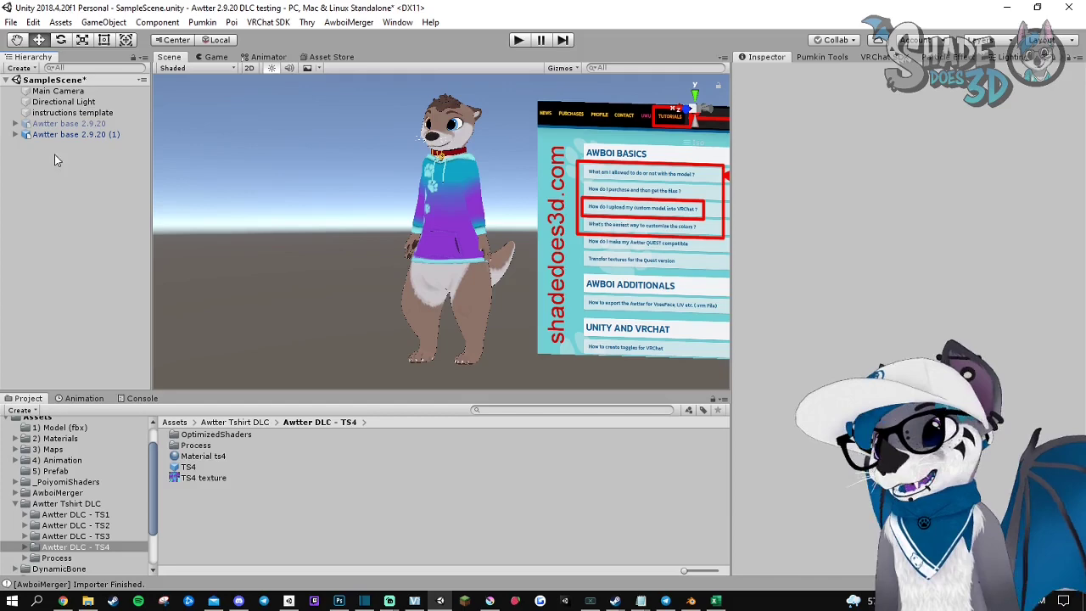
pyautogui.click(15, 134)
pyautogui.click(26, 179)
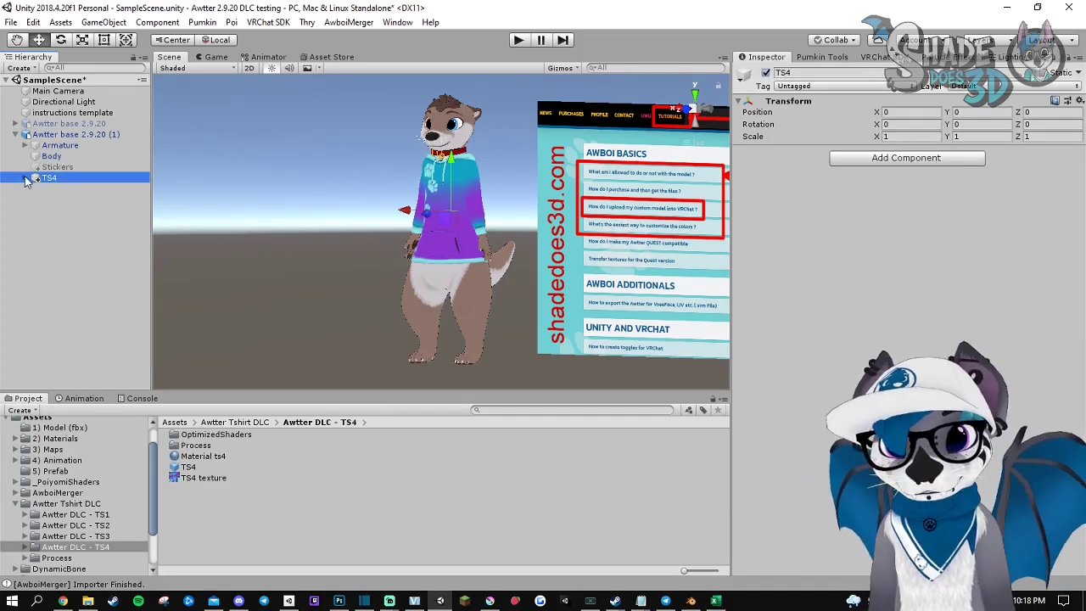
pyautogui.click(67, 198)
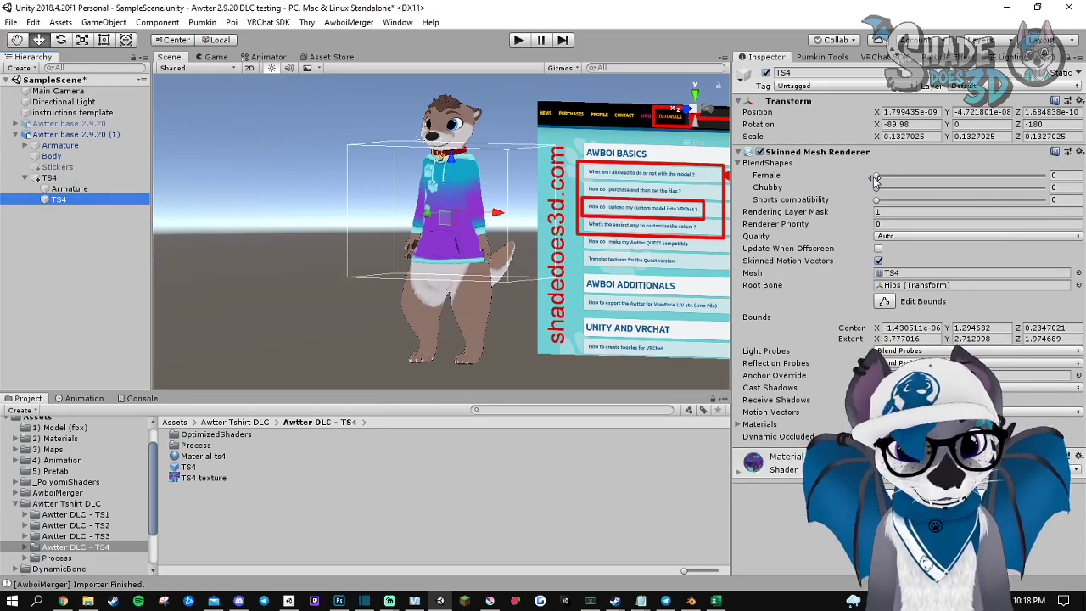
pyautogui.moveTo(876, 175); pyautogui.dragTo(1044, 177)
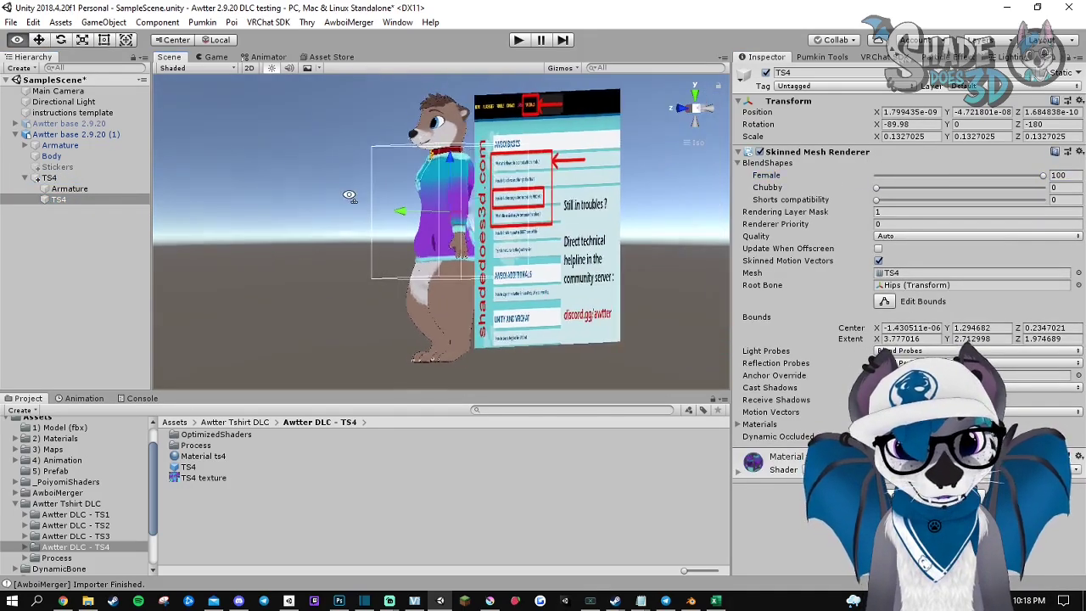
pyautogui.moveTo(1044, 176)
pyautogui.mouseDown()
pyautogui.moveTo(882, 178)
pyautogui.moveTo(1044, 187)
pyautogui.mouseUp()
# Step: Try the Chubby and Shorts compatibility shapes at 100, resetting both to 0
pyautogui.moveTo(476, 220)
pyautogui.keyDown('alt'); pyautogui.mouseDown()
pyautogui.moveTo(330, 223)
pyautogui.moveTo(976, 221)
pyautogui.mouseUp(); pyautogui.keyUp('alt')
pyautogui.moveTo(1044, 187); pyautogui.dragTo(879, 187)
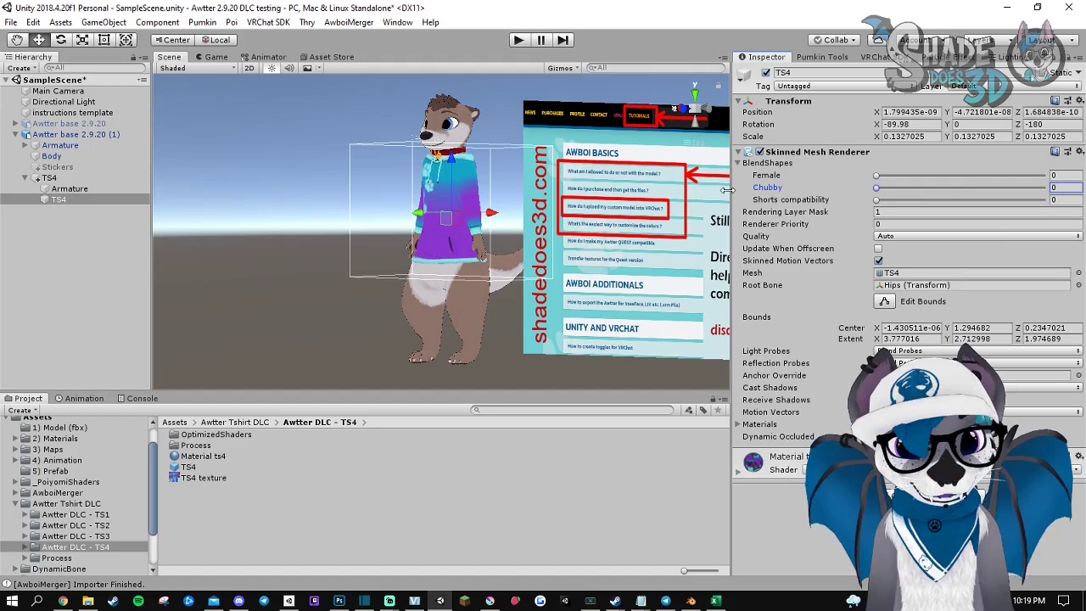
pyautogui.keyDown('alt'); pyautogui.moveTo(509, 221); pyautogui.dragTo(560, 319, button='right'); pyautogui.keyUp('alt')
pyautogui.keyDown('alt'); pyautogui.moveTo(559, 318); pyautogui.dragTo(462, 260); pyautogui.keyUp('alt')
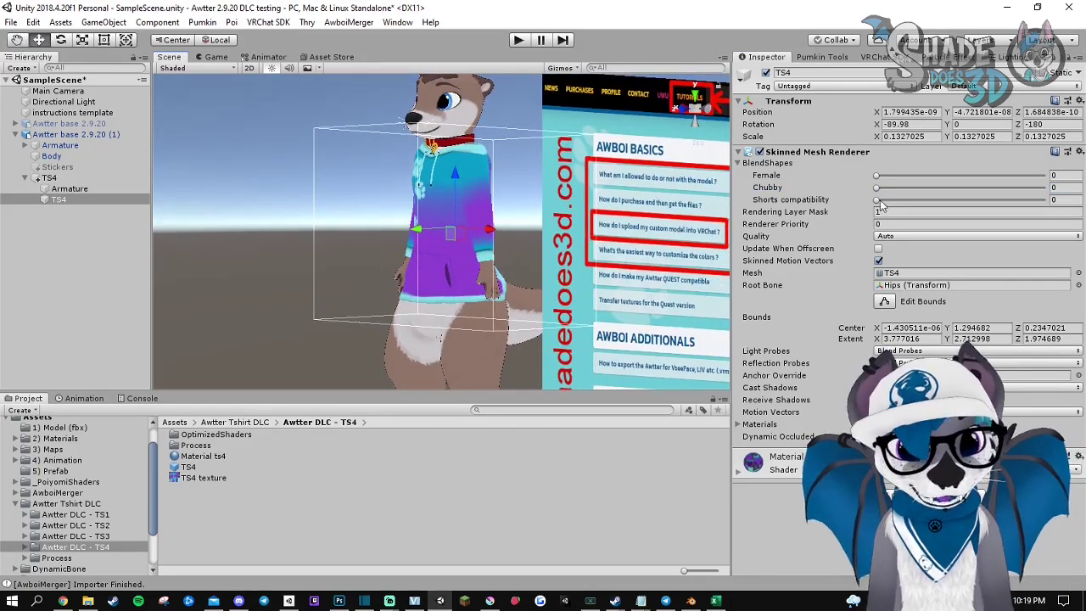
pyautogui.moveTo(877, 199); pyautogui.dragTo(1081, 200)
pyautogui.hotkey('ctrl', 'z')
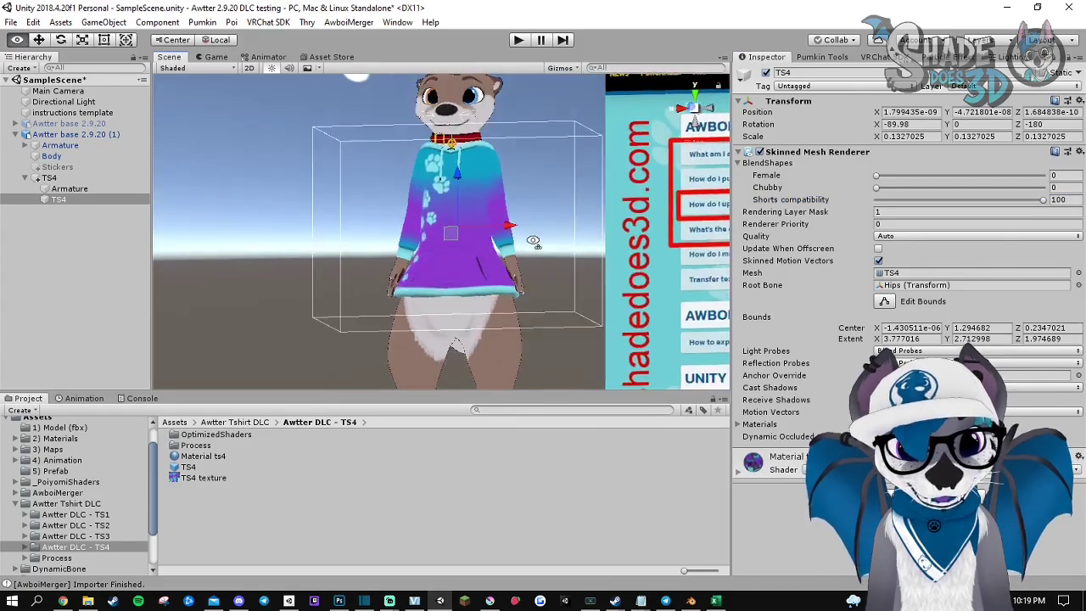
pyautogui.keyDown('alt'); pyautogui.moveTo(425, 268); pyautogui.dragTo(424, 361); pyautogui.keyUp('alt')
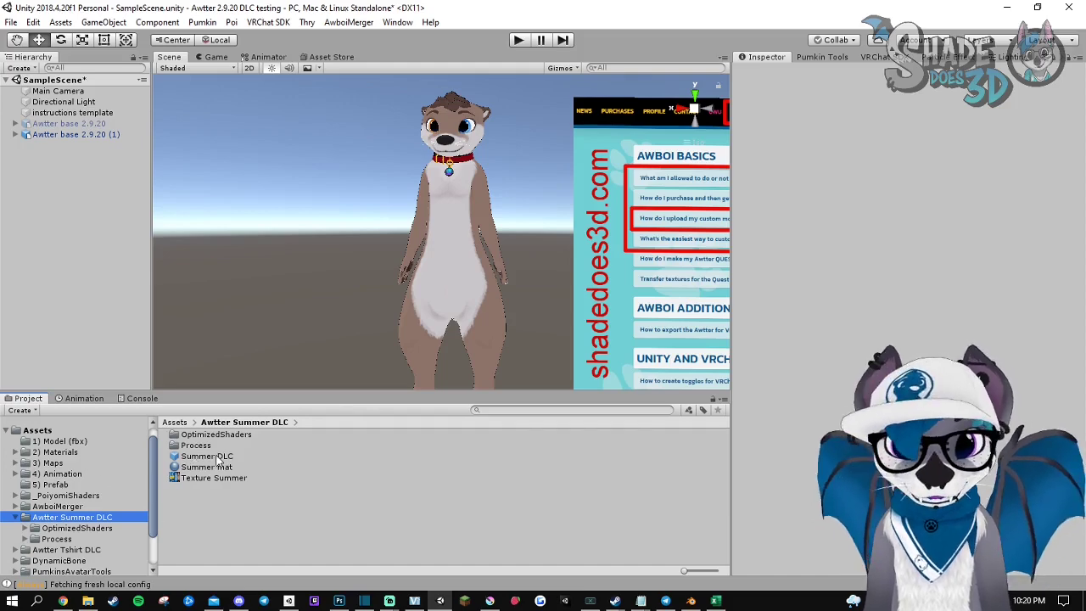
# Step: Place Summer DLC in the scene and merge it onto Awtter base 2.9.20 (1) with Awboi Merger
pyautogui.moveTo(218, 458)
pyautogui.mouseDown()
pyautogui.moveTo(94, 228)
pyautogui.moveTo(68, 204)
pyautogui.mouseUp()
pyautogui.scroll(2, 493, 318)
pyautogui.click(344, 26)
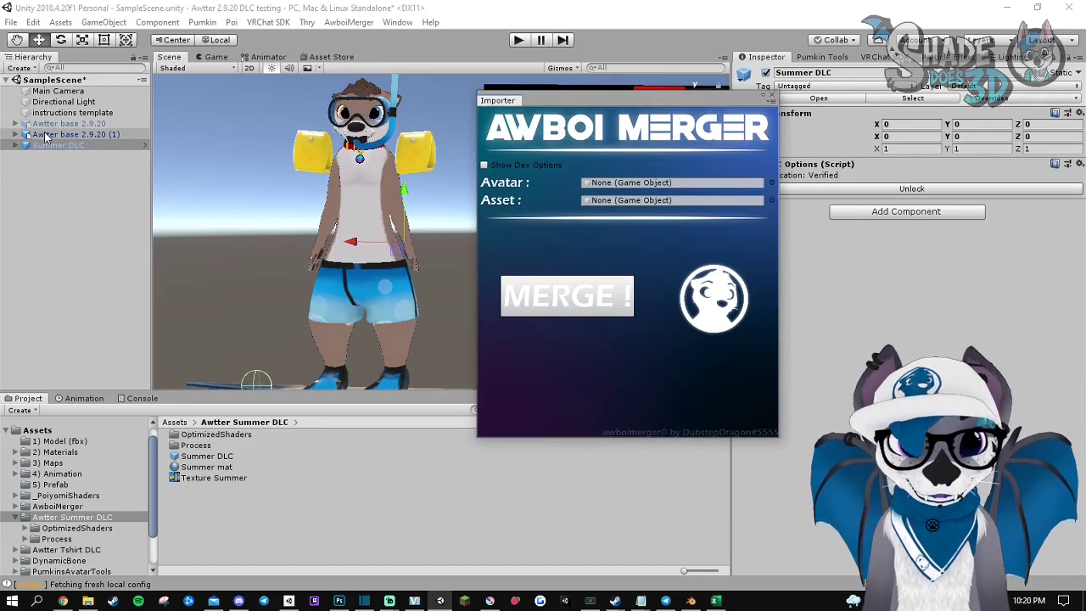
pyautogui.moveTo(47, 137); pyautogui.dragTo(371, 154)
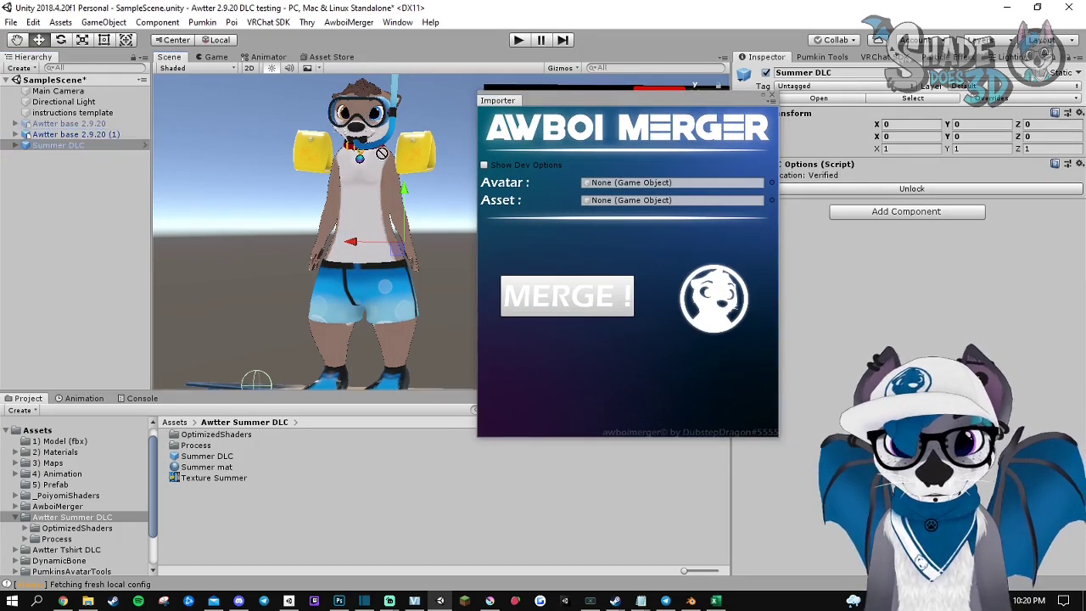
pyautogui.moveTo(226, 145); pyautogui.dragTo(605, 188)
pyautogui.moveTo(72, 150); pyautogui.dragTo(517, 190)
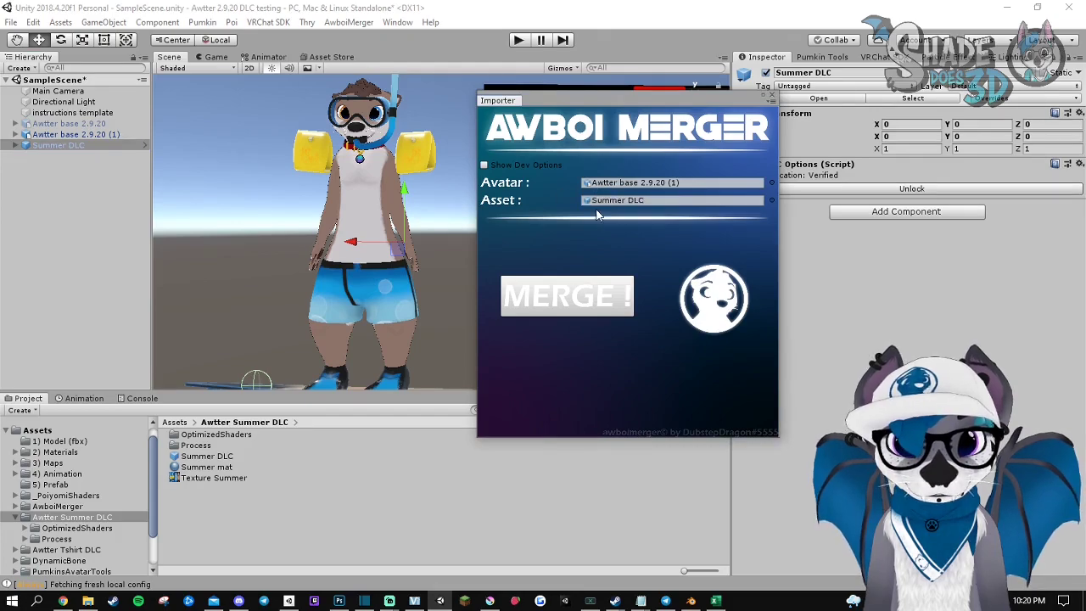
pyautogui.click(519, 285)
pyautogui.click(636, 328)
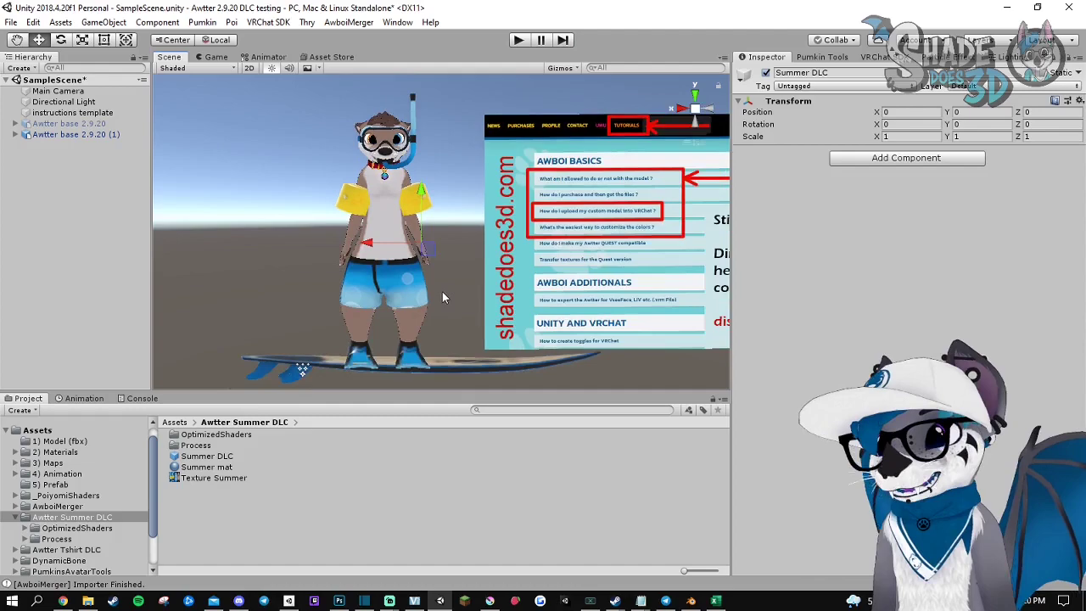
pyautogui.keyDown('alt'); pyautogui.moveTo(442, 297); pyautogui.dragTo(415, 317); pyautogui.keyUp('alt')
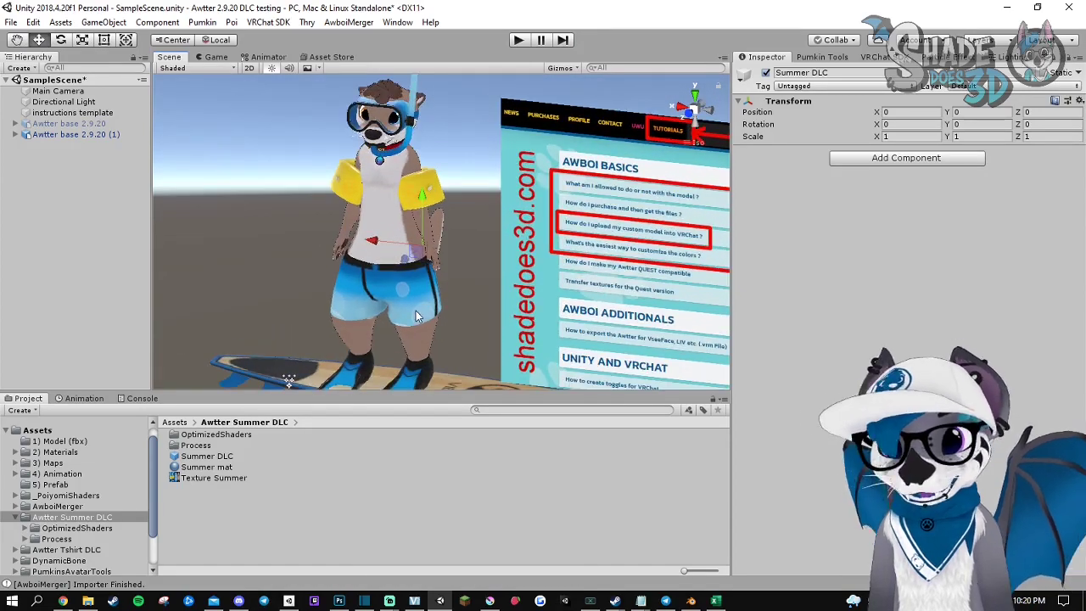
pyautogui.moveTo(416, 316); pyautogui.dragTo(559, 292, button='middle')
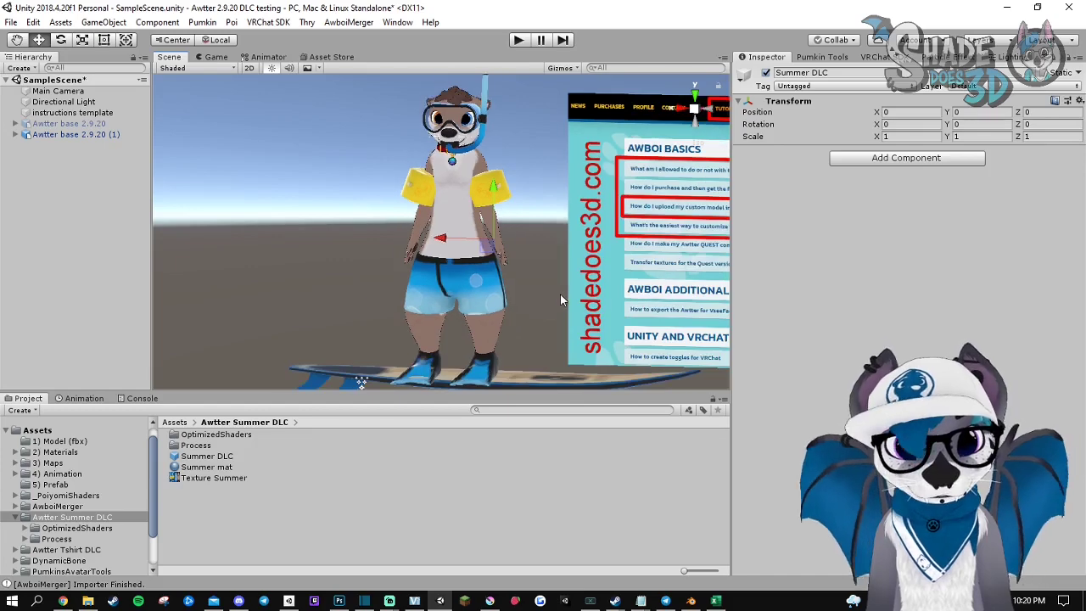
pyautogui.moveTo(558, 291)
pyautogui.keyDown('alt'); pyautogui.mouseDown()
pyautogui.moveTo(519, 285)
pyautogui.moveTo(516, 273)
pyautogui.moveTo(476, 333)
pyautogui.moveTo(499, 347)
pyautogui.mouseUp(); pyautogui.keyUp('alt')
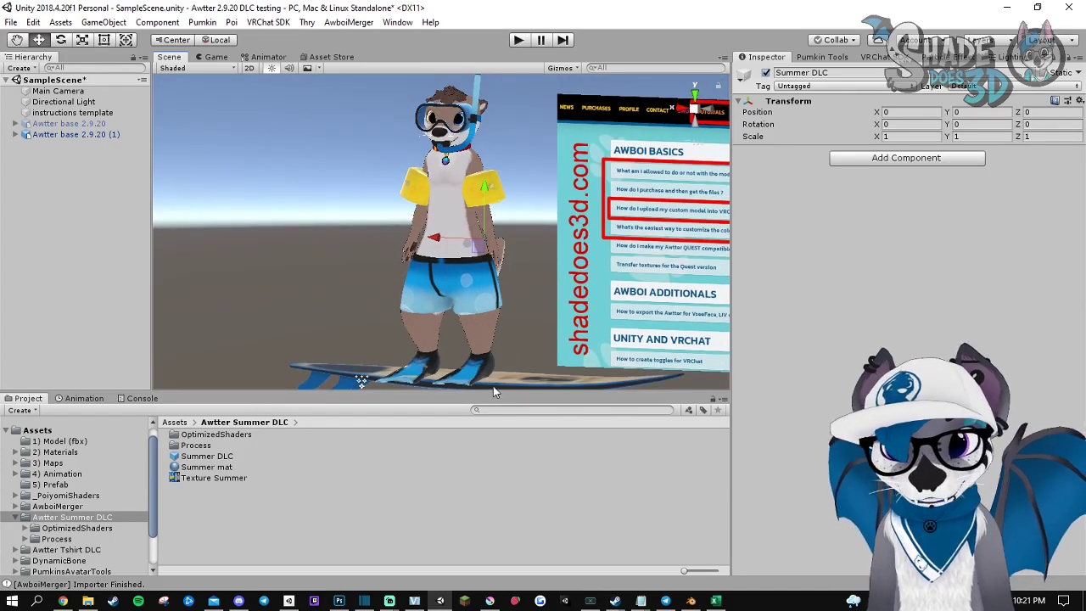
pyautogui.keyDown('alt'); pyautogui.moveTo(533, 300); pyautogui.dragTo(561, 295); pyautogui.keyUp('alt')
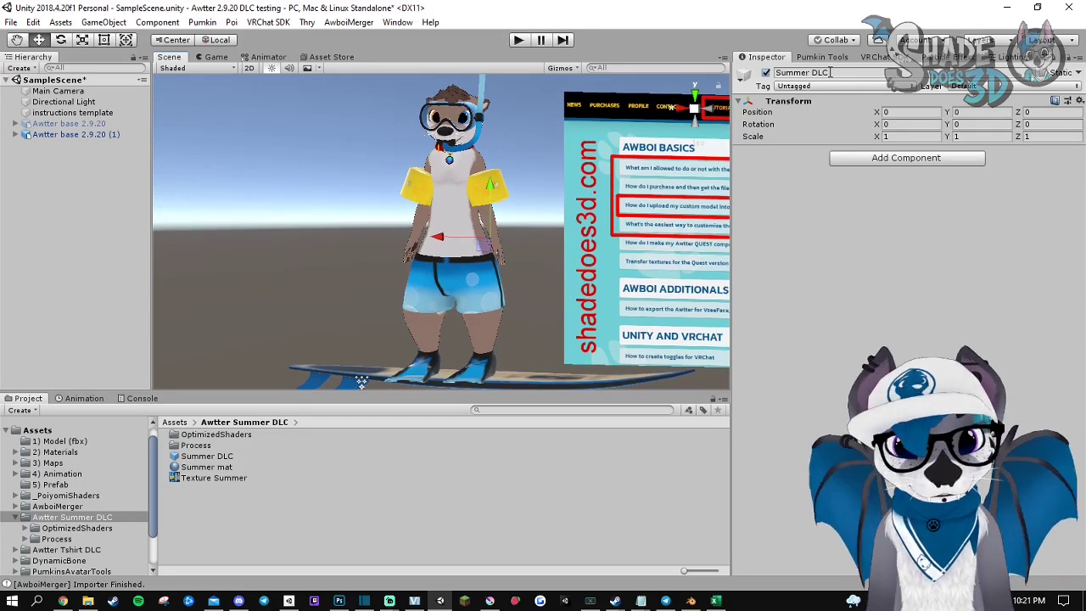
# Step: Uncheck Force Locomotion animations in the avatar's VRC Avatar Descriptor, then play vrcfeat1
pyautogui.click(79, 137)
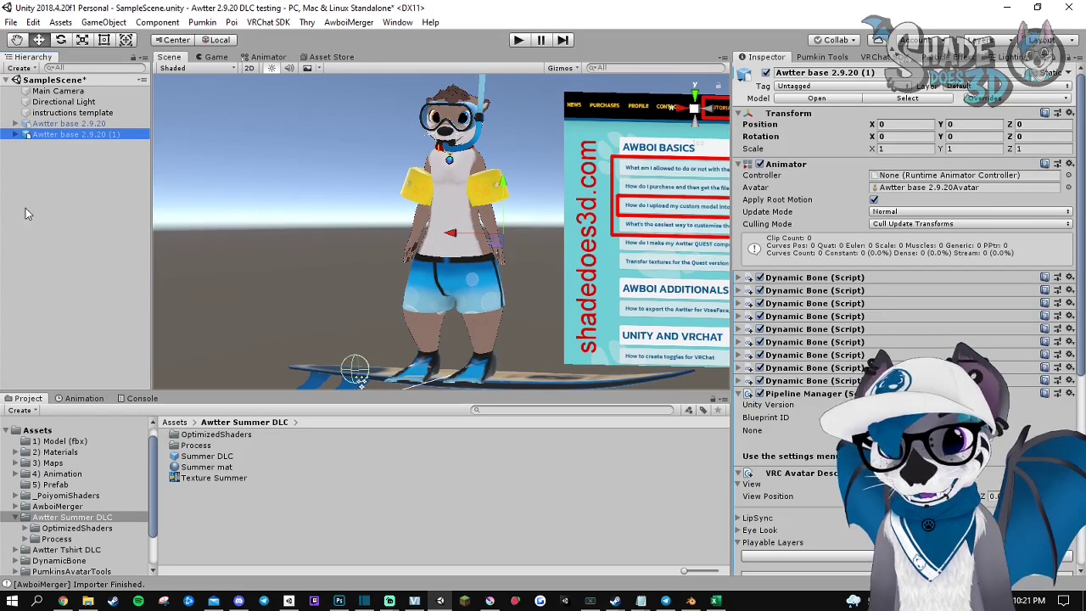
pyautogui.scroll(-5, 820, 336)
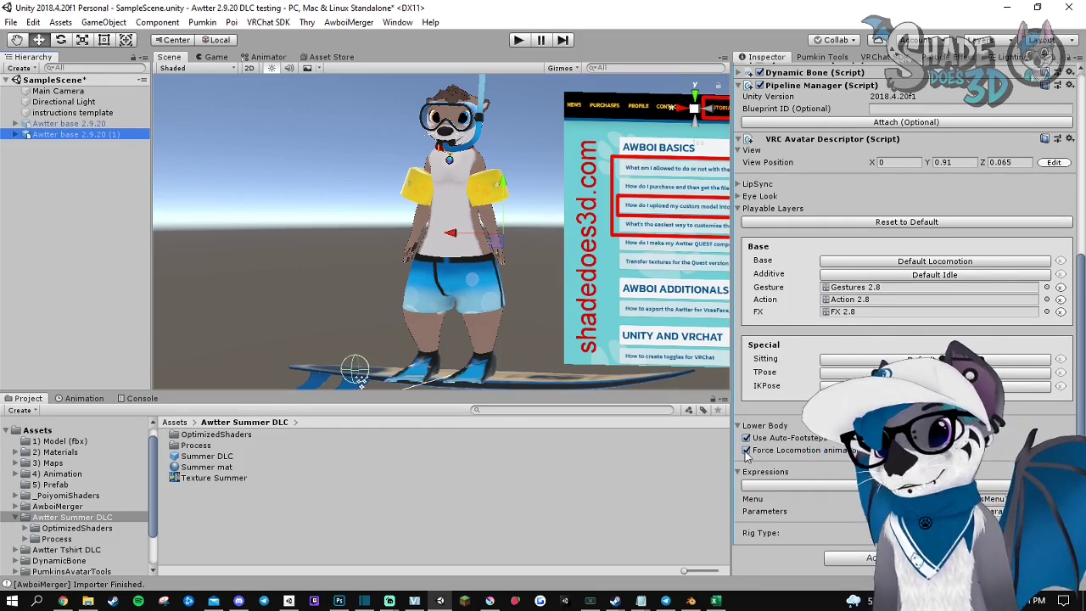
pyautogui.click(747, 452)
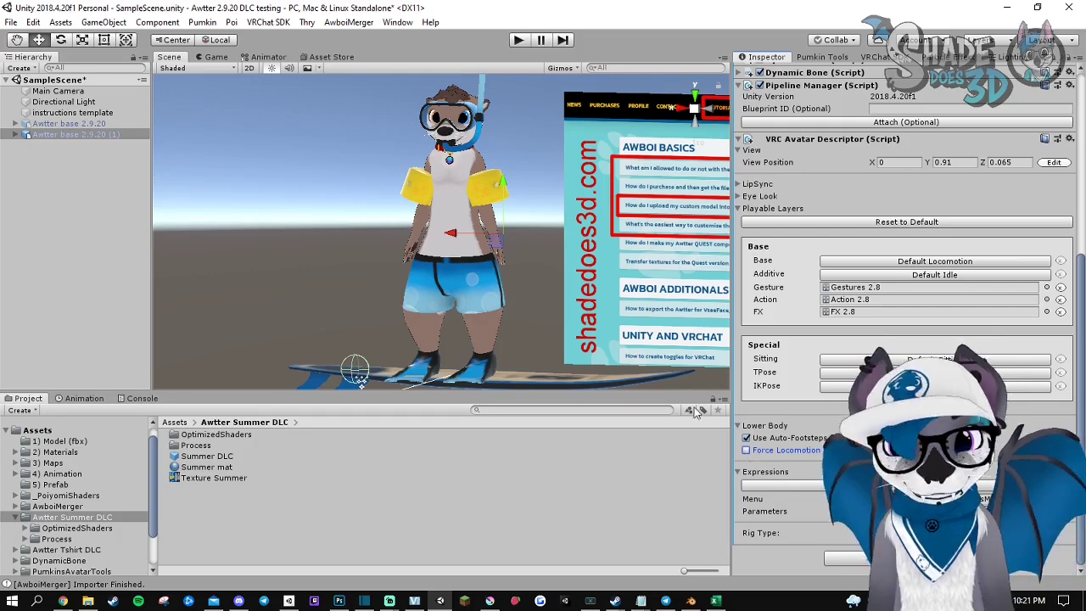
pyautogui.click(88, 601)
pyautogui.doubleClick(676, 349)
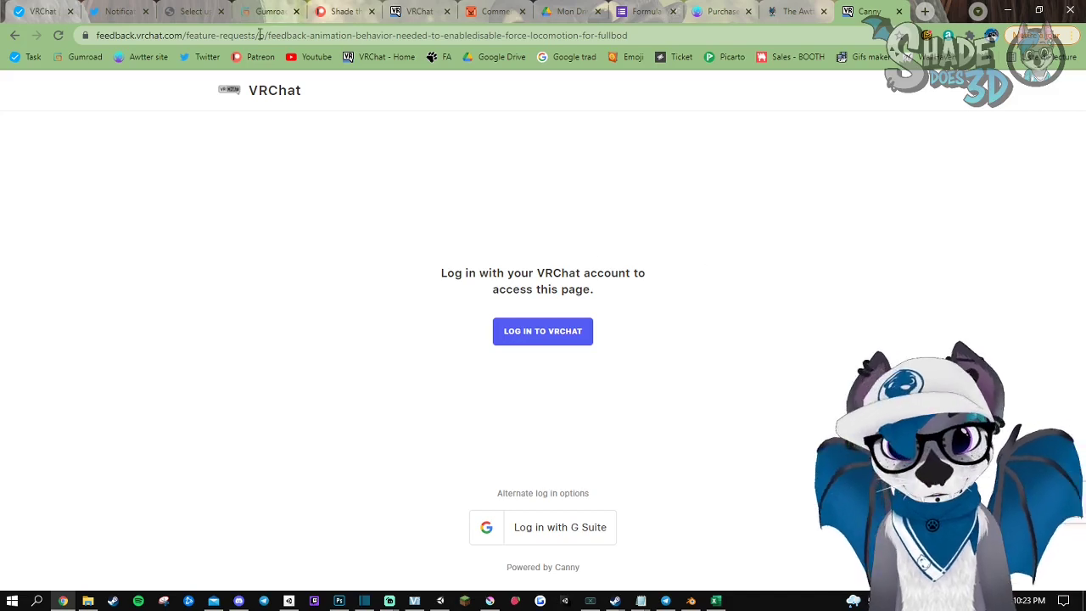
# Step: Log in to VRChat Feedback with the VRChat account, approving Canny's access
pyautogui.click(557, 335)
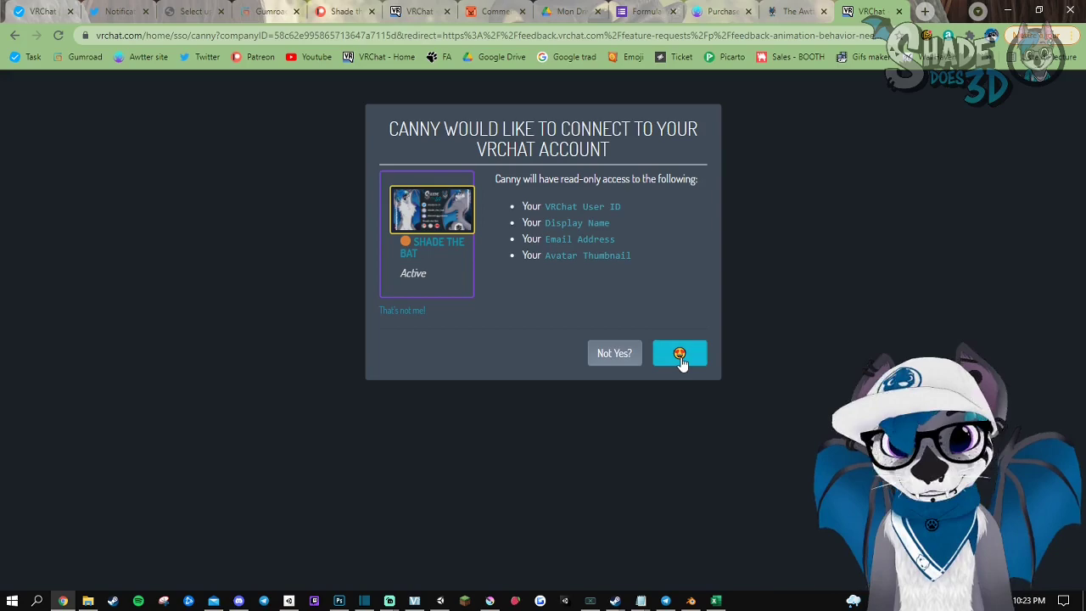
pyautogui.click(681, 360)
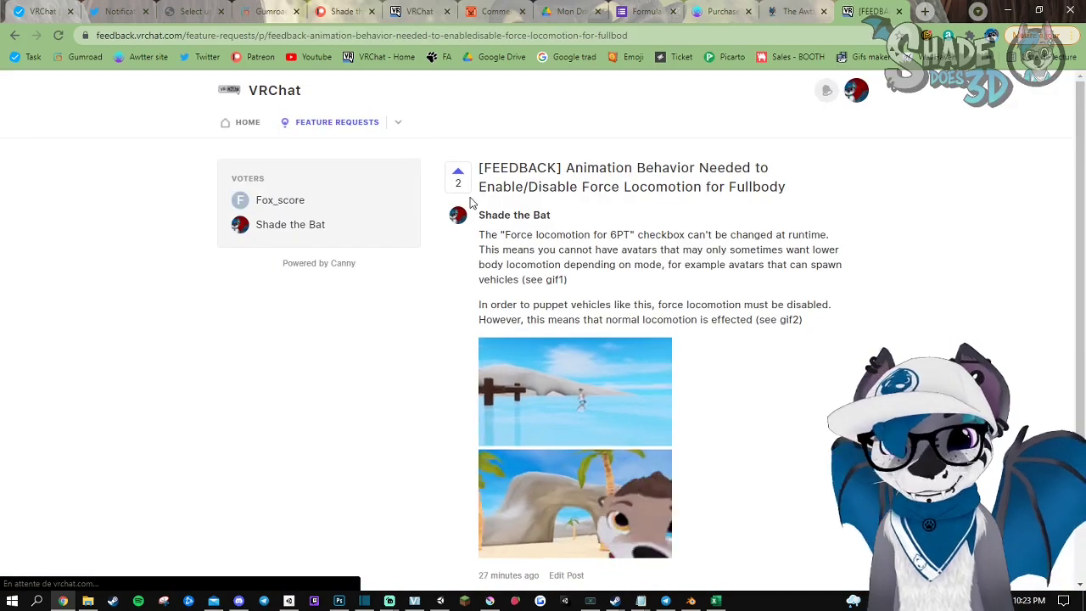